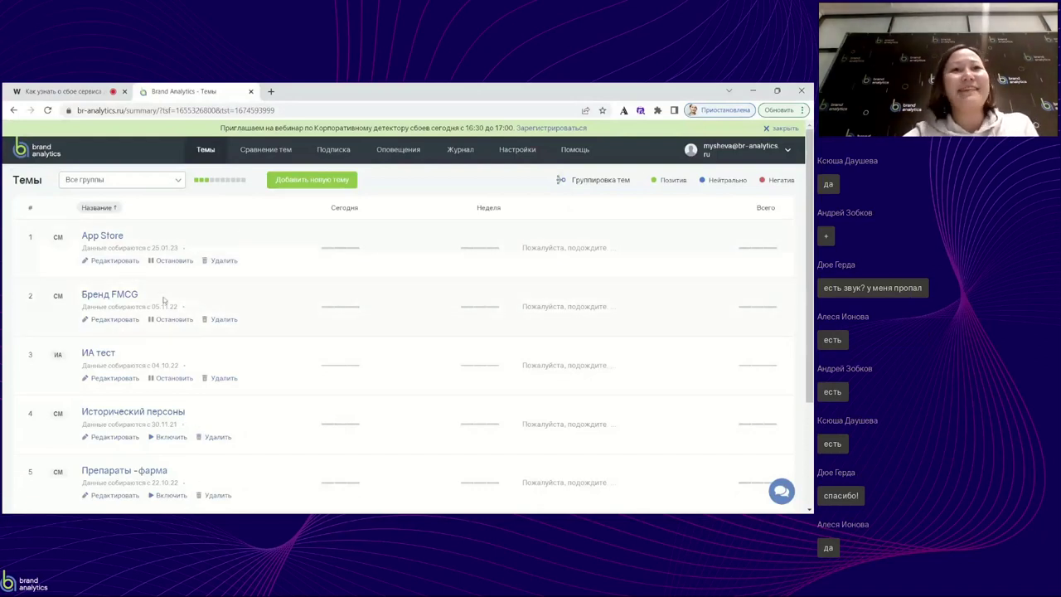
# Step: Start a new outage dashboard in the Детектор сбоев settings and set its topic to РЖД
pyautogui.scroll(-3, 163, 301)
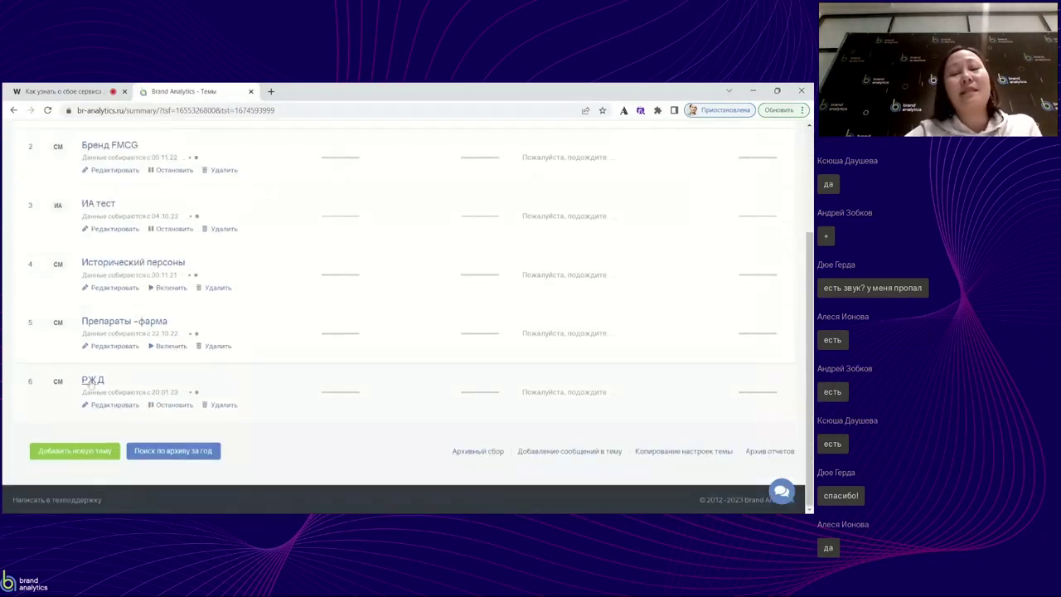
pyautogui.scroll(3, 91, 383)
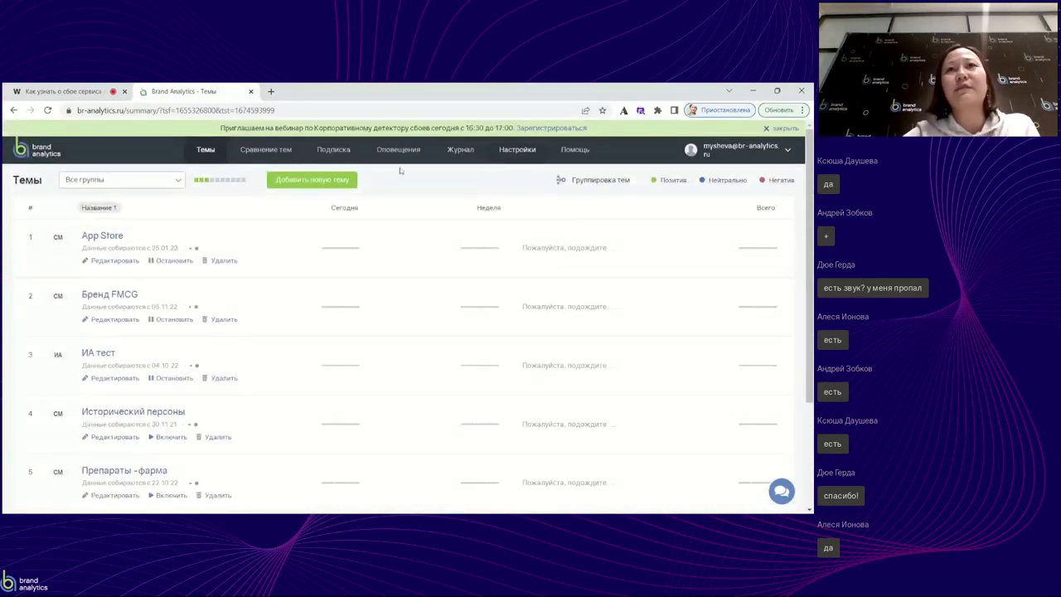
pyautogui.click(518, 151)
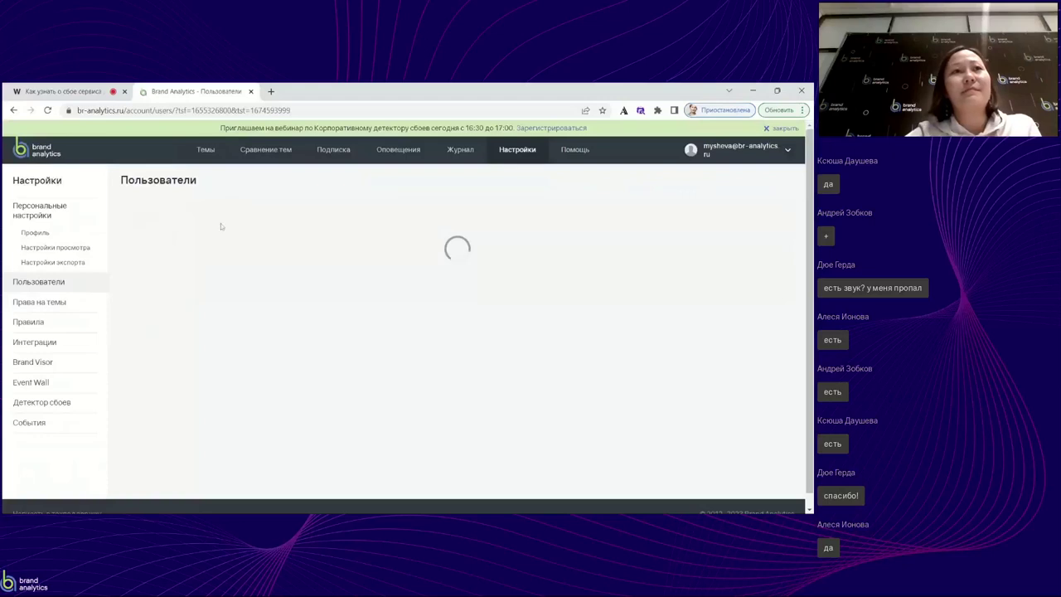
pyautogui.click(46, 403)
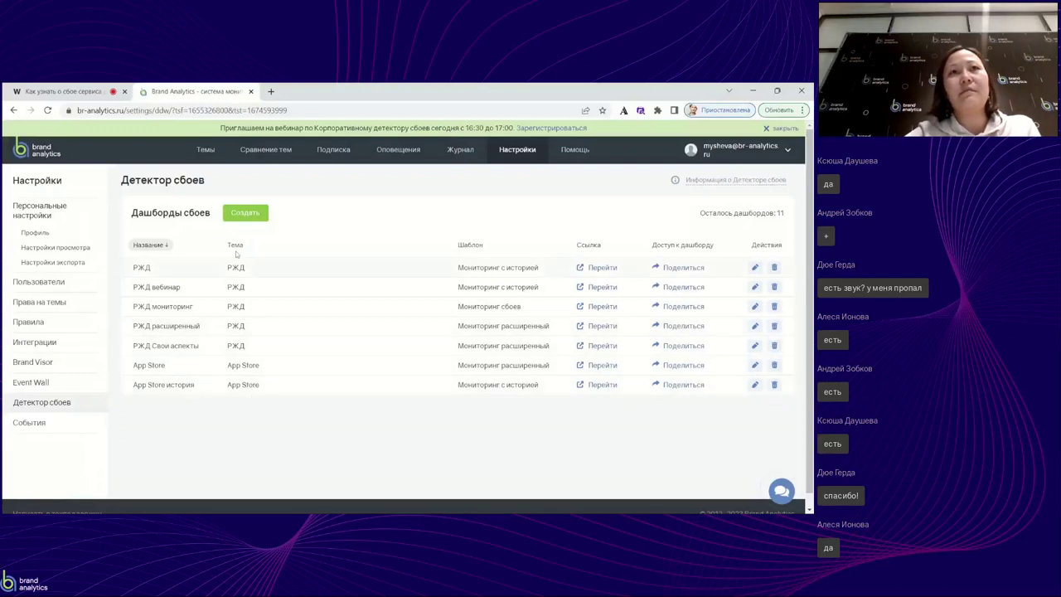
pyautogui.click(244, 214)
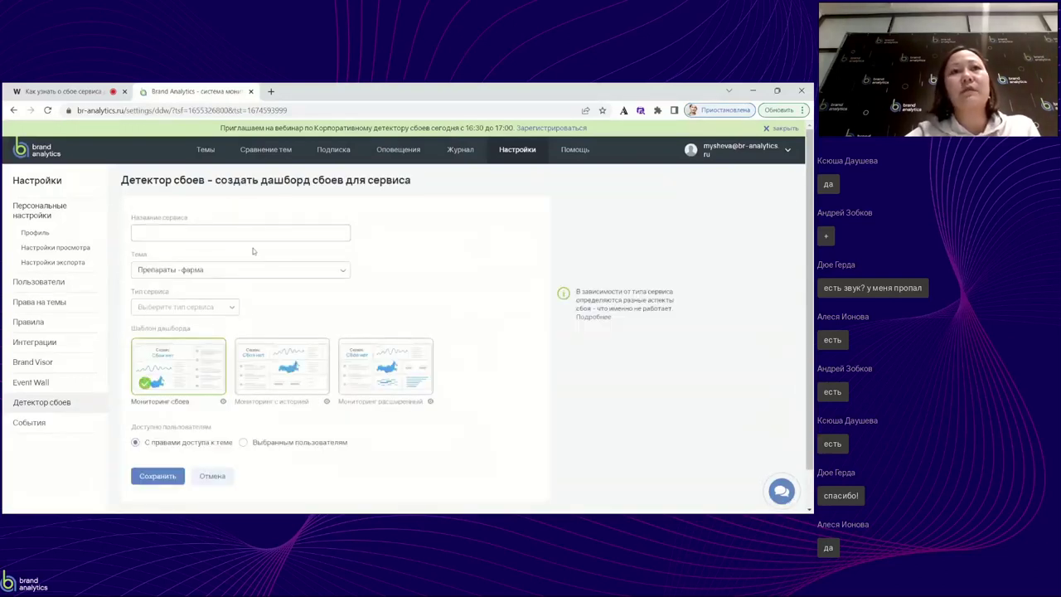
pyautogui.click(220, 270)
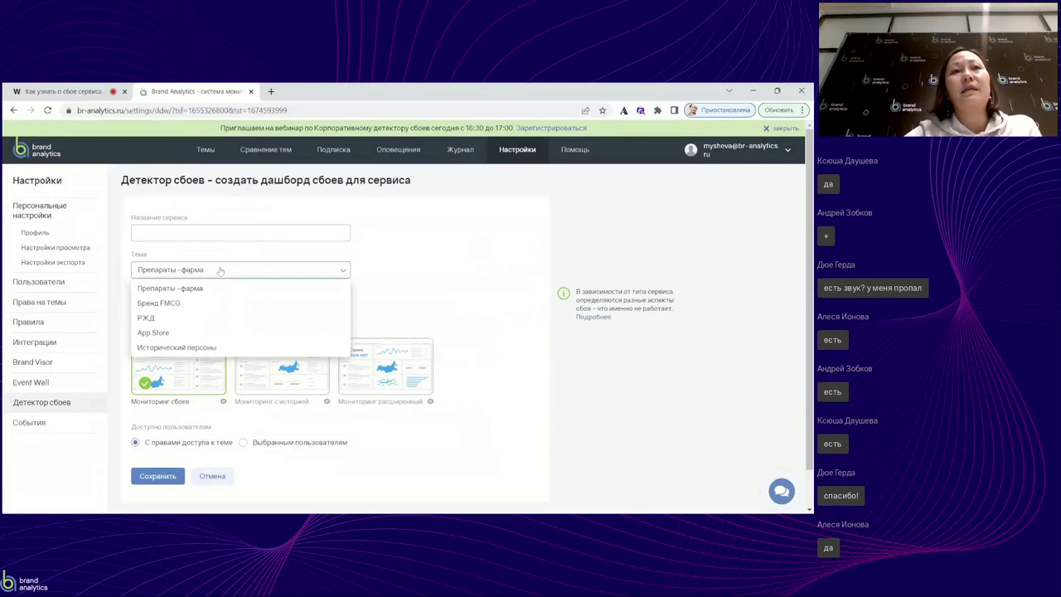
pyautogui.click(211, 318)
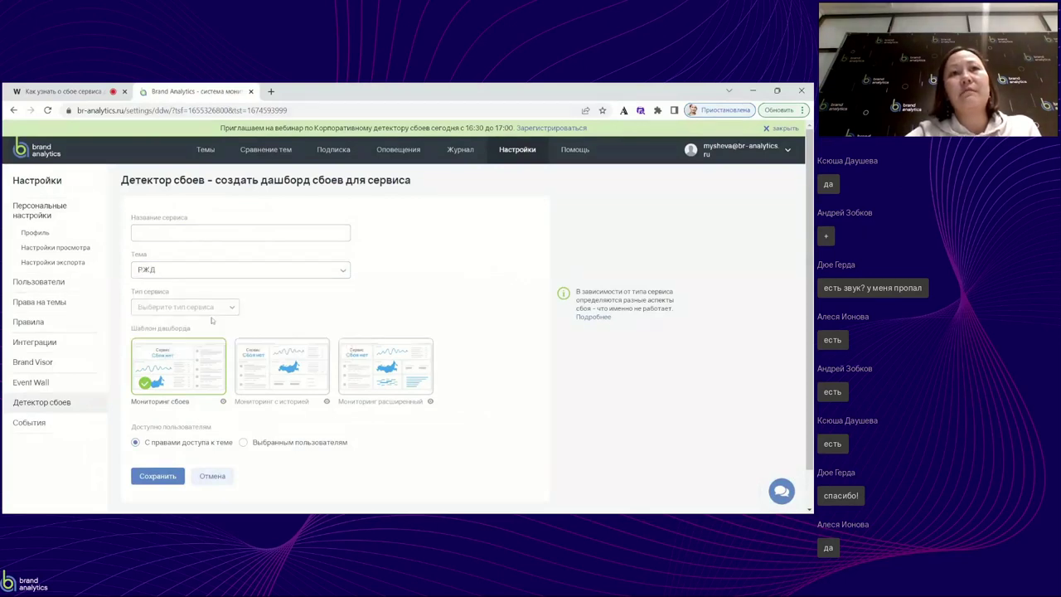
# Step: Name the service РЖД вебинар and set its service type to Авиа, ж/д перевозки
pyautogui.click(344, 232)
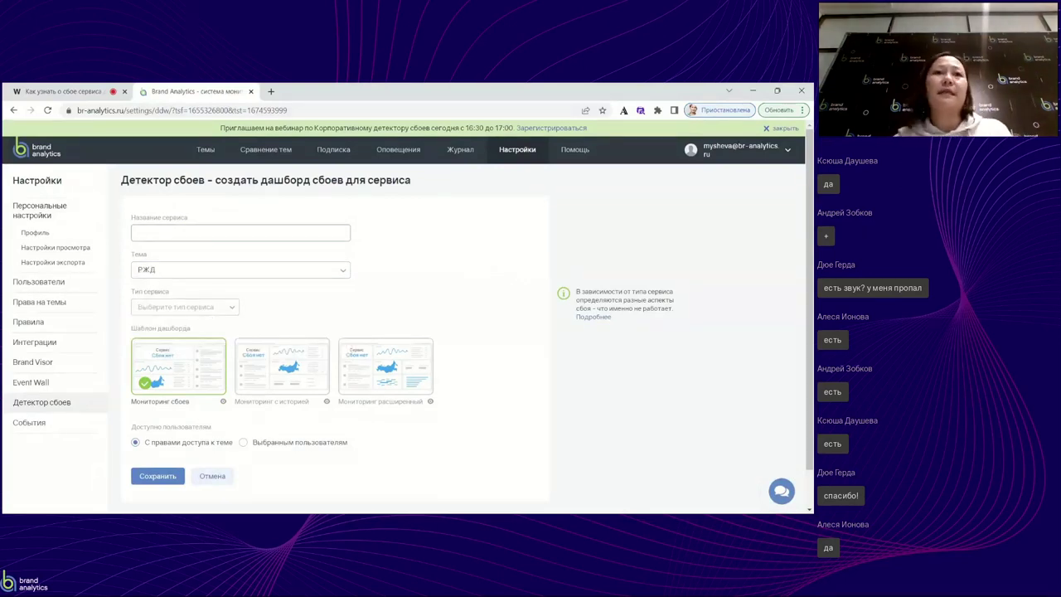
pyautogui.write('Н')
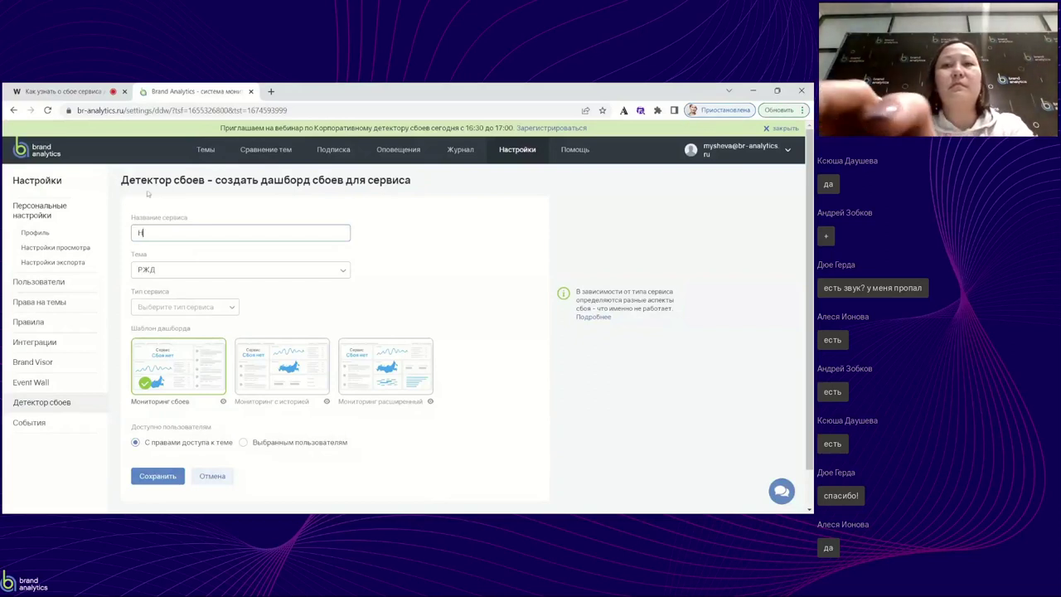
pyautogui.press('BackSpace')
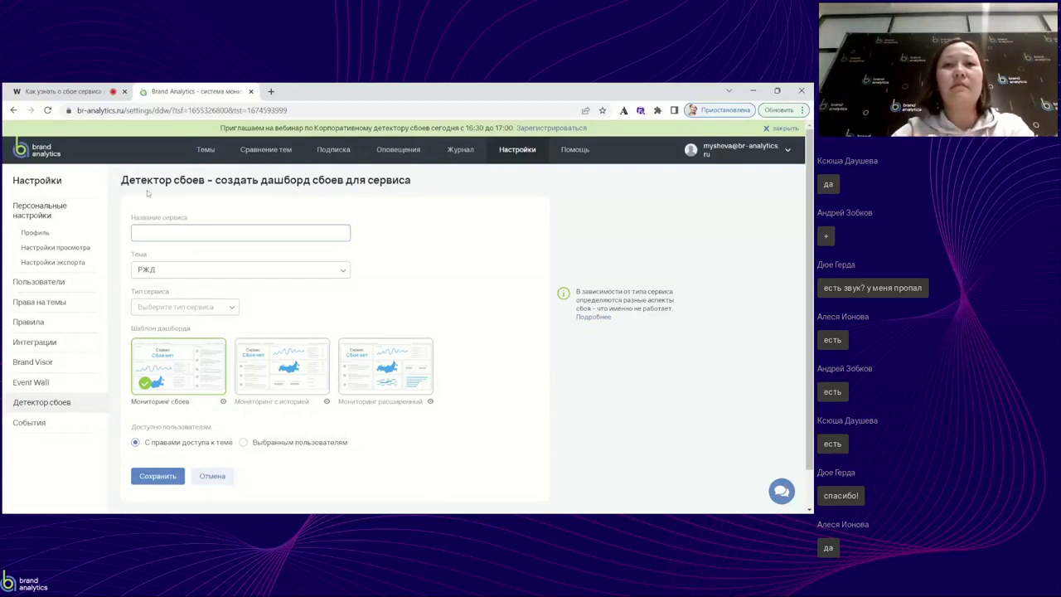
pyautogui.write('РЖ')
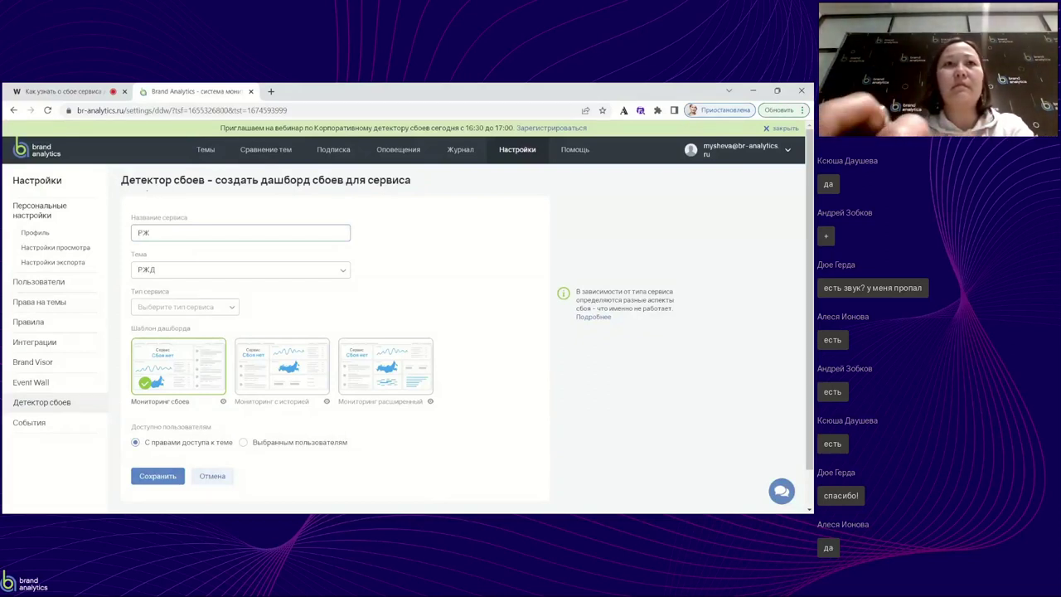
pyautogui.write('Д')
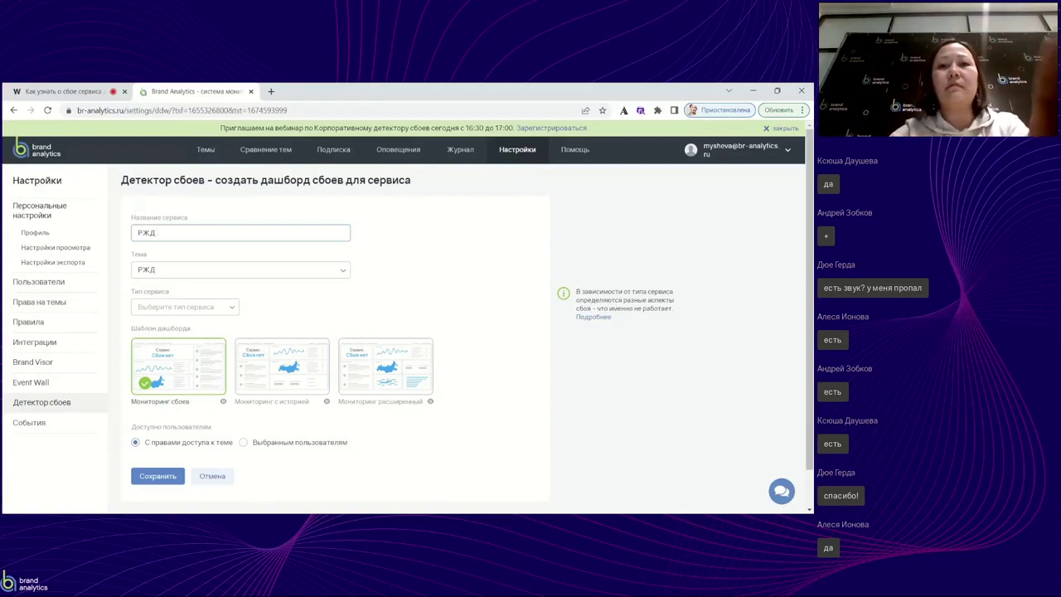
pyautogui.write(' вебинар')
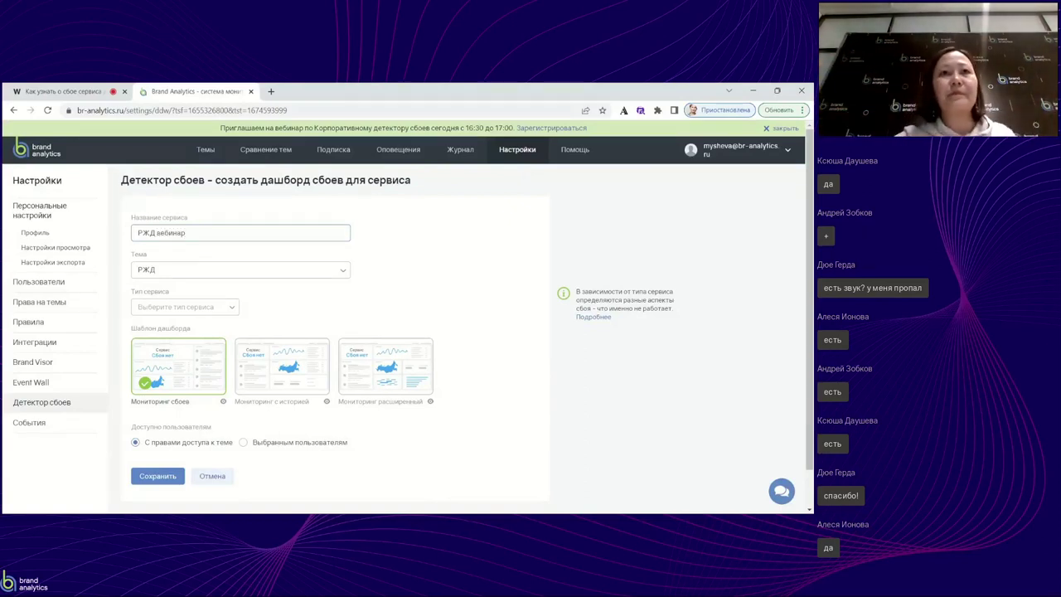
pyautogui.click(184, 307)
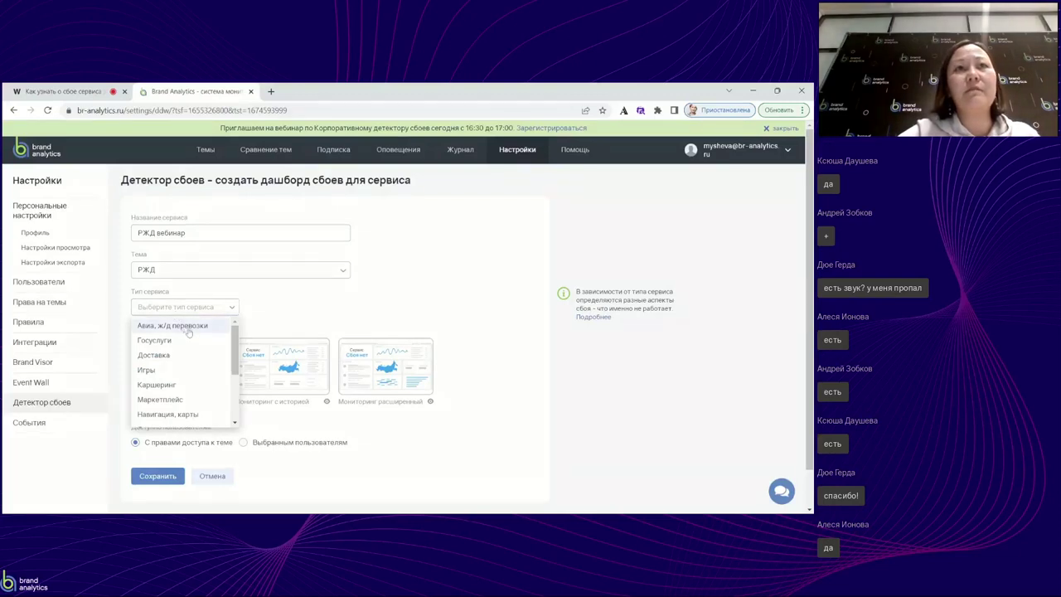
pyautogui.click(189, 326)
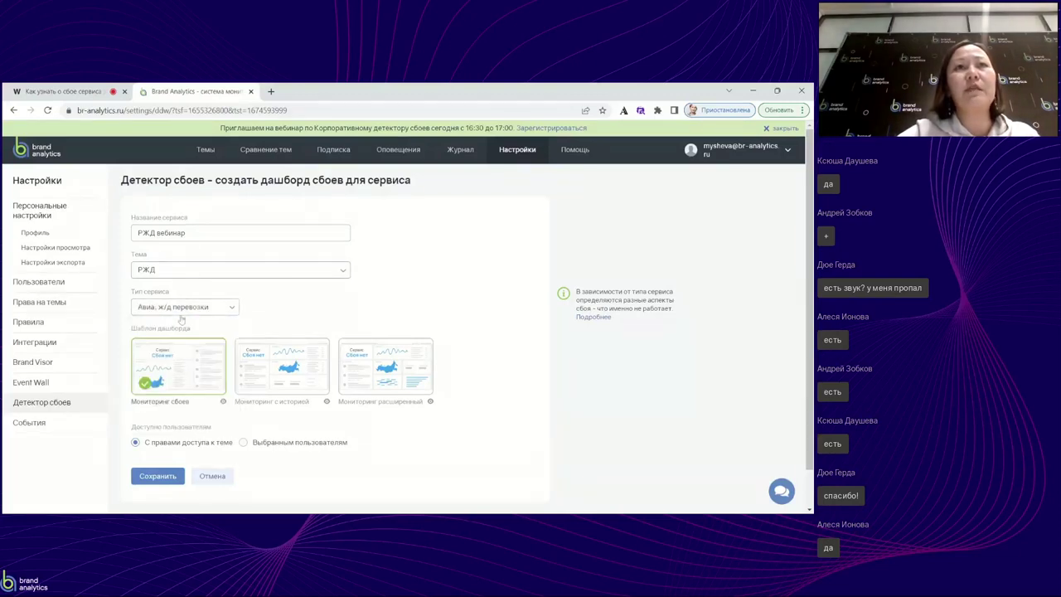
# Step: Preview the dashboard templates Мониторинг сбоев, Мониторинг с историей and Мониторинг расширенный, closing each preview
pyautogui.click(223, 401)
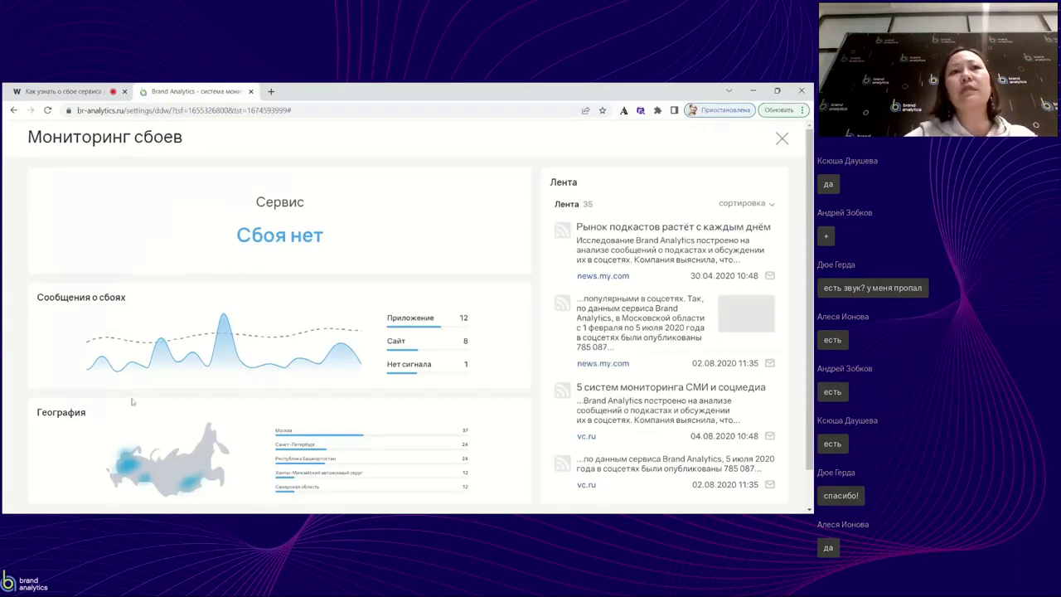
pyautogui.click(782, 138)
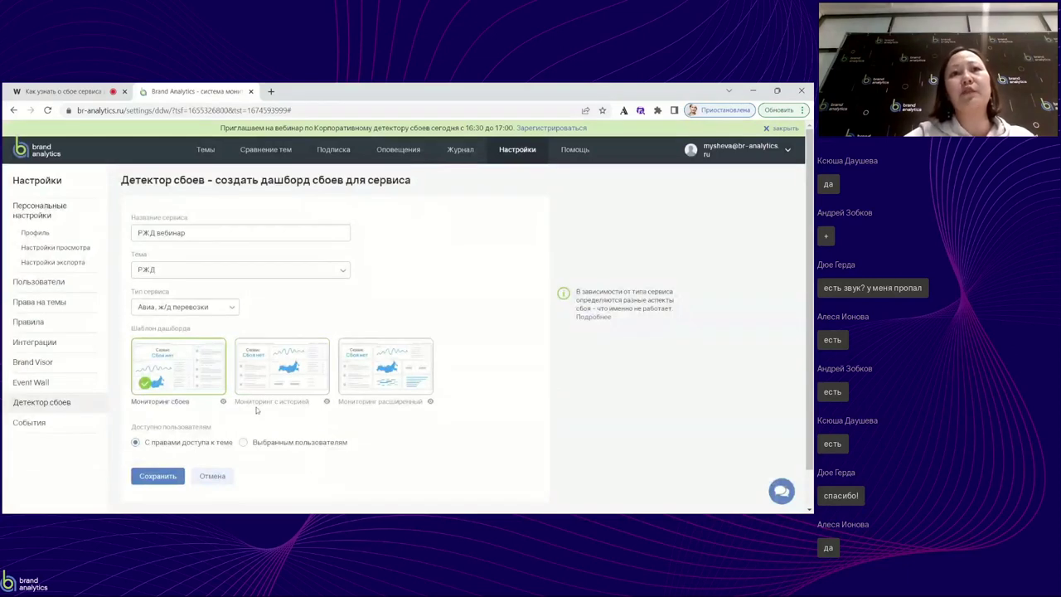
pyautogui.click(326, 401)
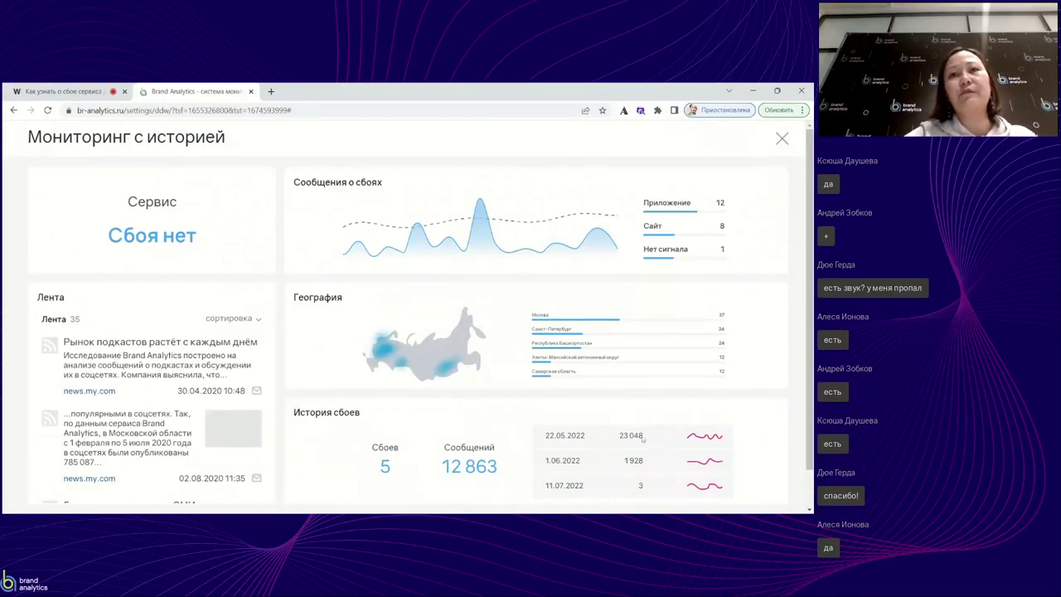
pyautogui.click(786, 145)
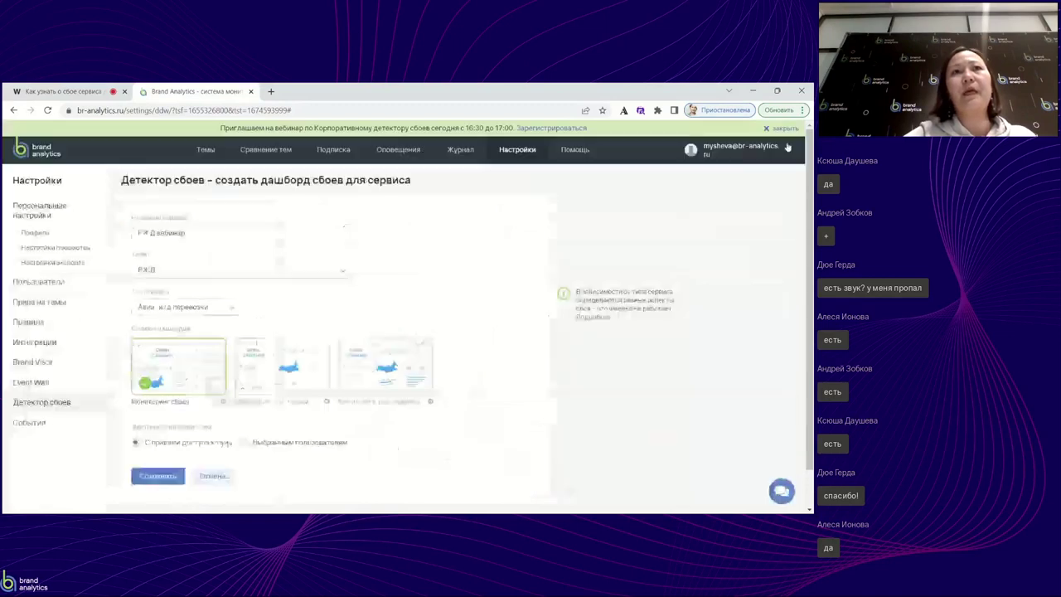
pyautogui.click(431, 403)
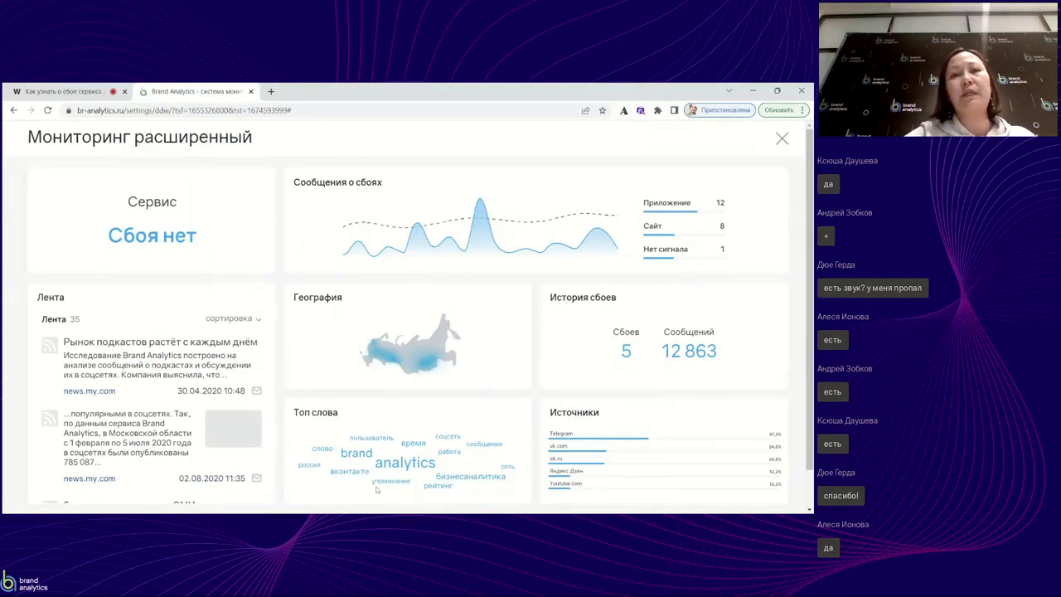
pyautogui.click(782, 139)
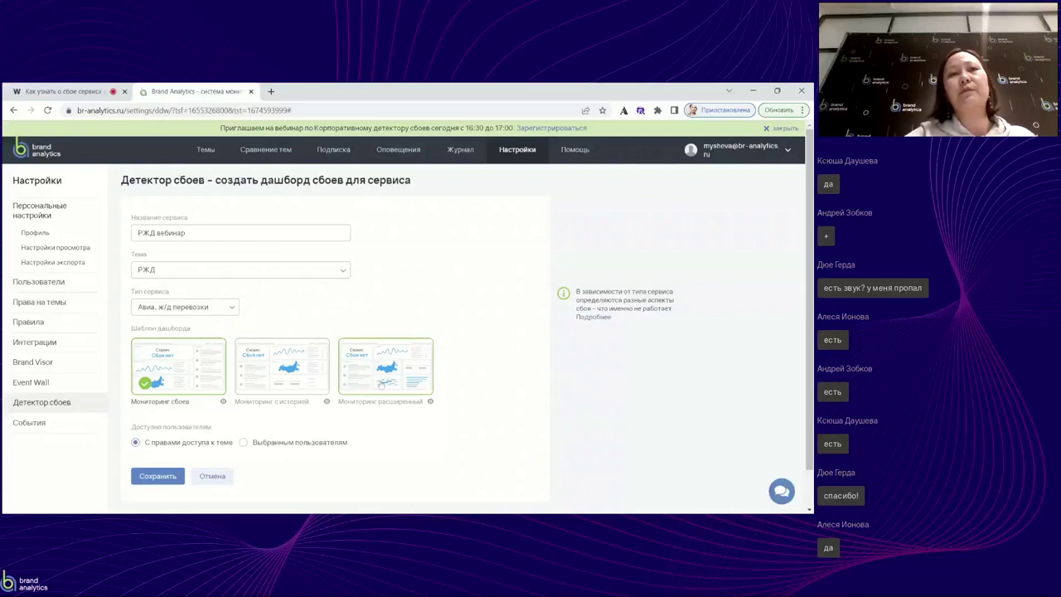
# Step: Choose the Мониторинг с историей template and save the new outage dashboard
pyautogui.click(317, 383)
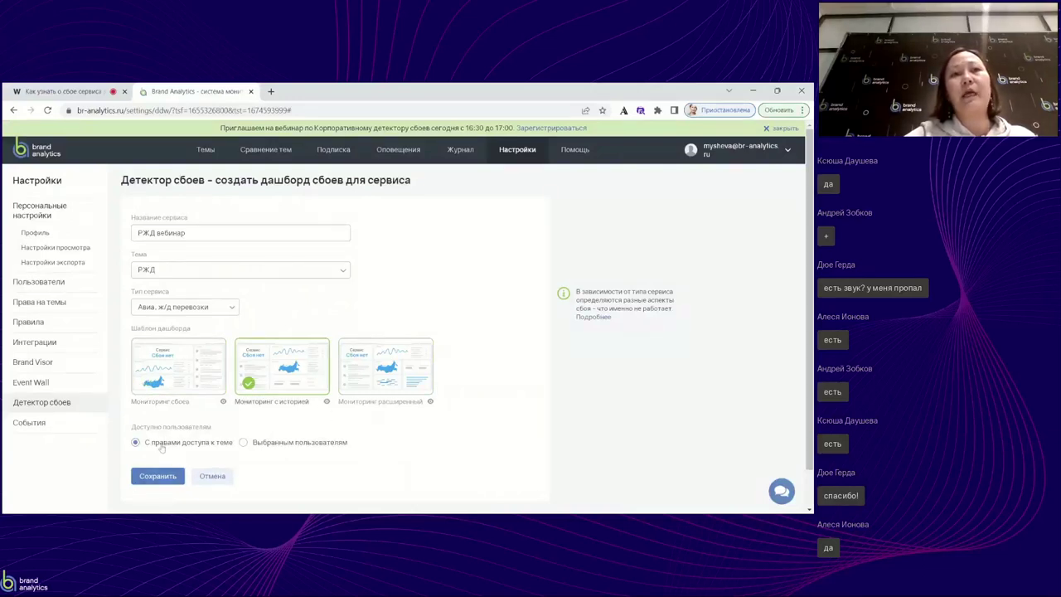
pyautogui.click(156, 477)
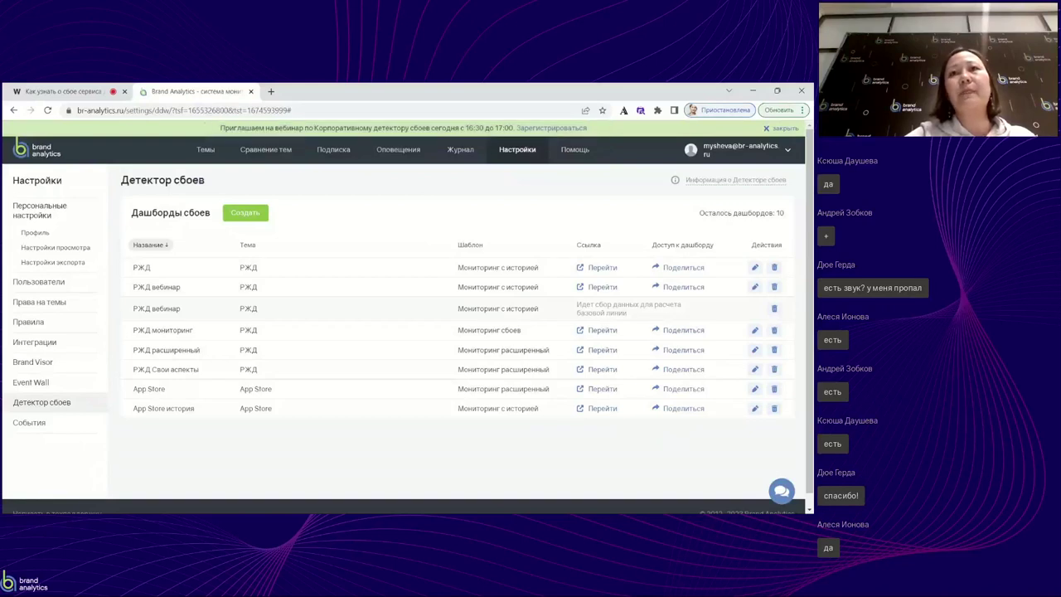
pyautogui.moveTo(623, 305)
pyautogui.mouseDown()
pyautogui.moveTo(666, 305)
pyautogui.moveTo(629, 315)
pyautogui.mouseUp()
pyautogui.click(643, 328)
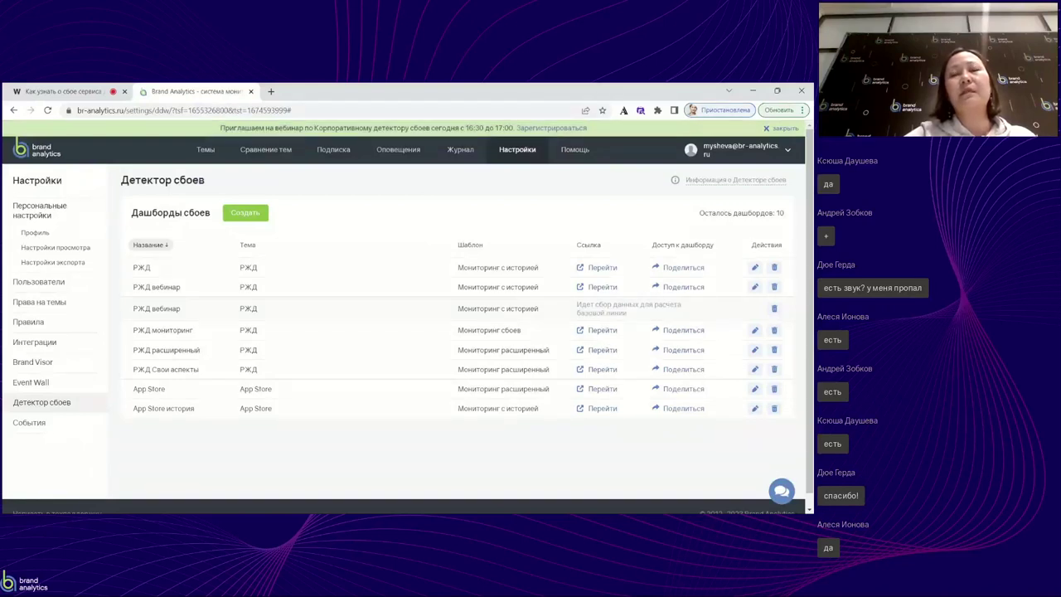
# Step: Open the РЖД мониторинг dashboard and sign in to Детектор сбоев with the account login and password
pyautogui.click(603, 331)
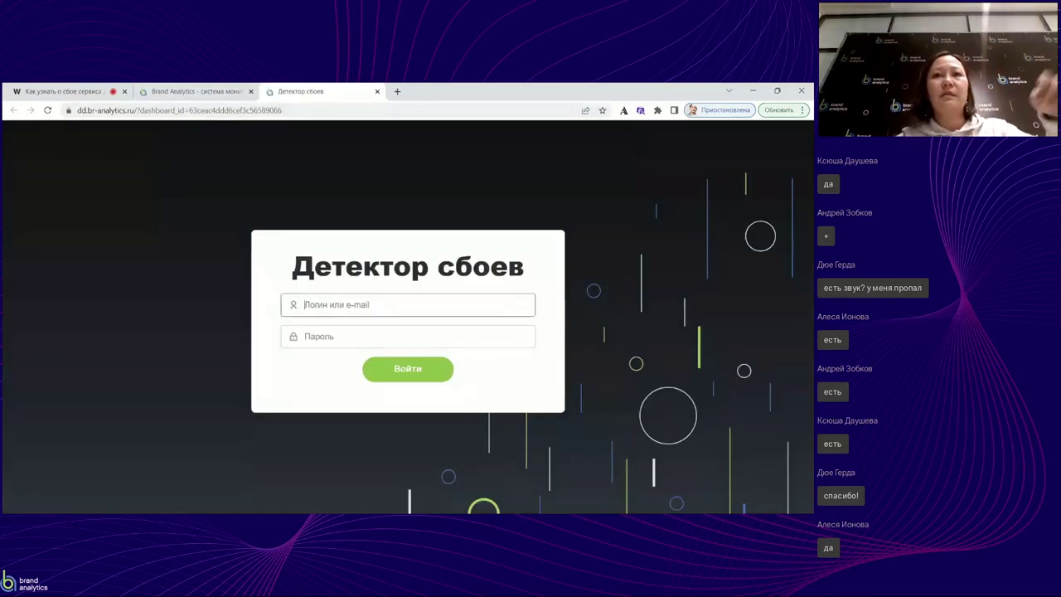
pyautogui.click(327, 331)
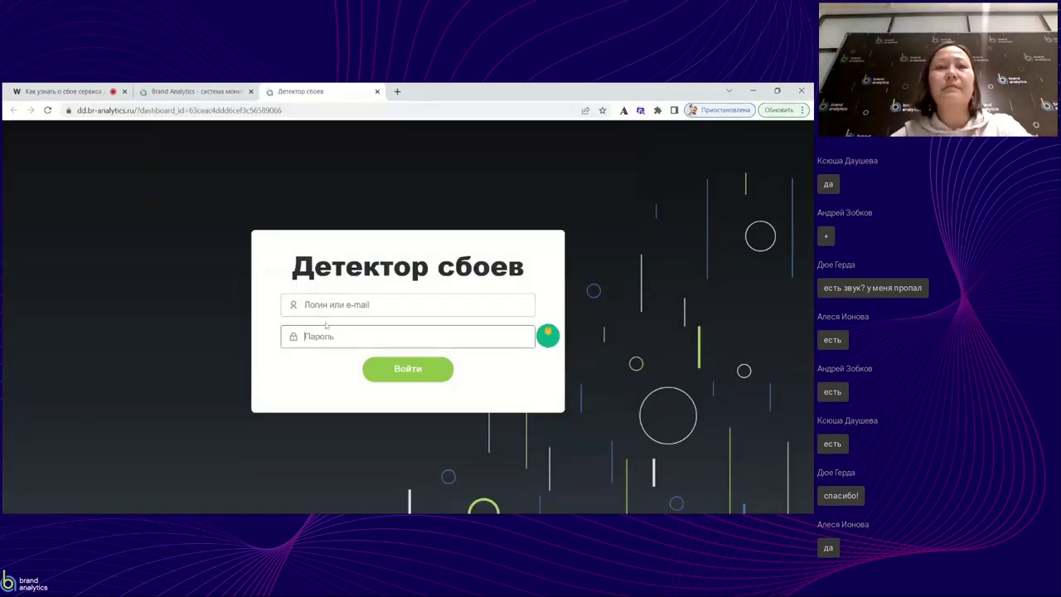
pyautogui.click(389, 315)
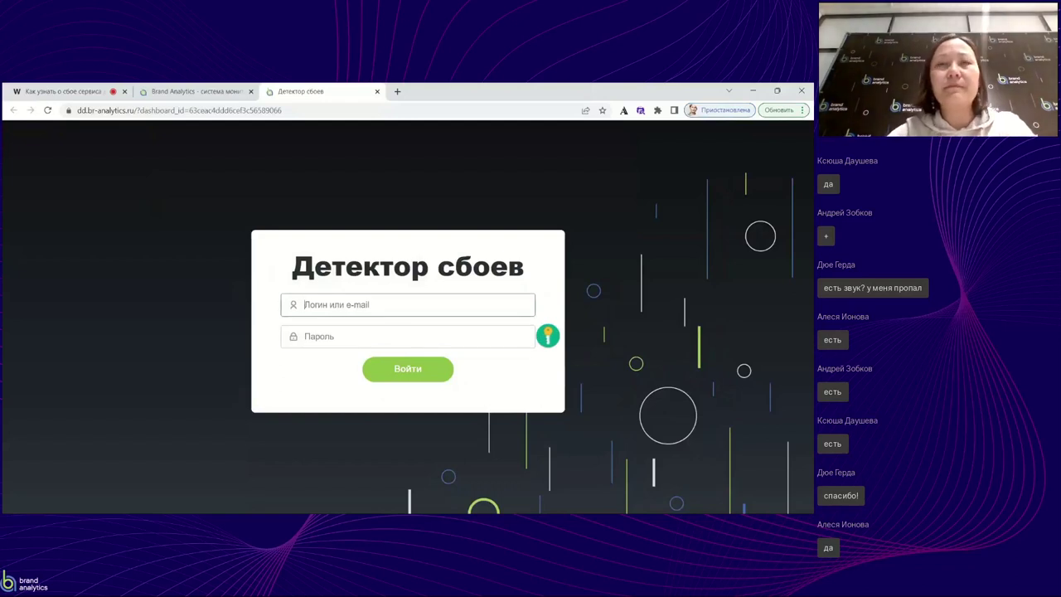
pyautogui.click(430, 375)
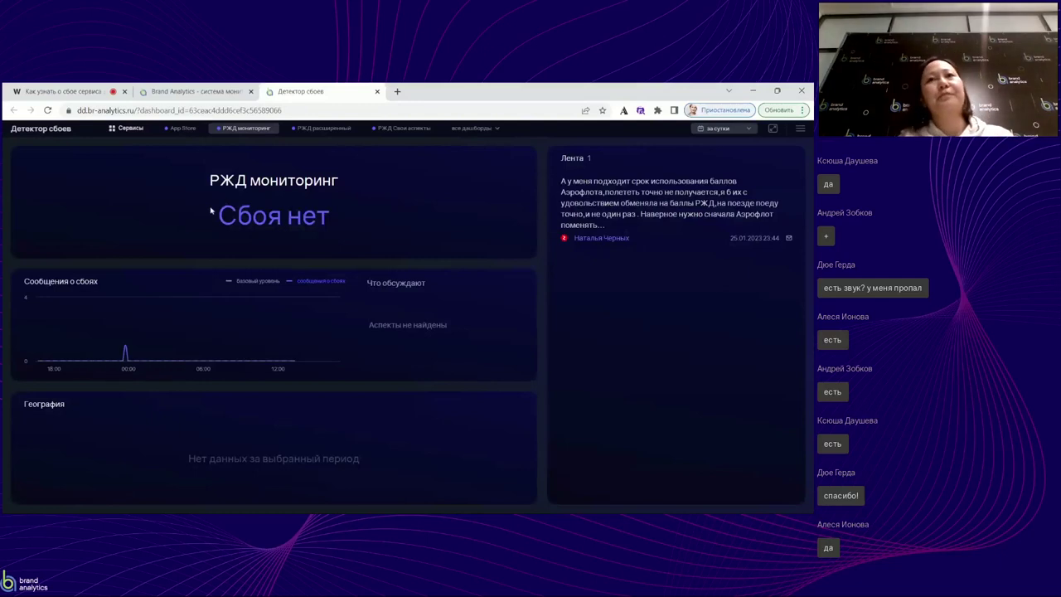
# Step: Examine the App Store dashboard and the overview of all services together with the display options
pyautogui.click(176, 130)
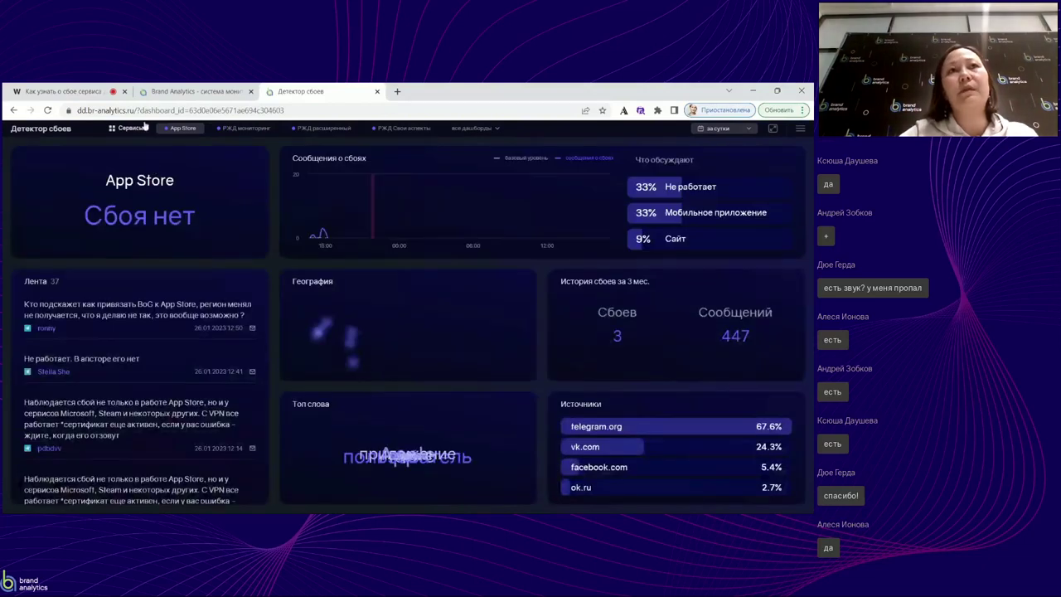
pyautogui.click(127, 129)
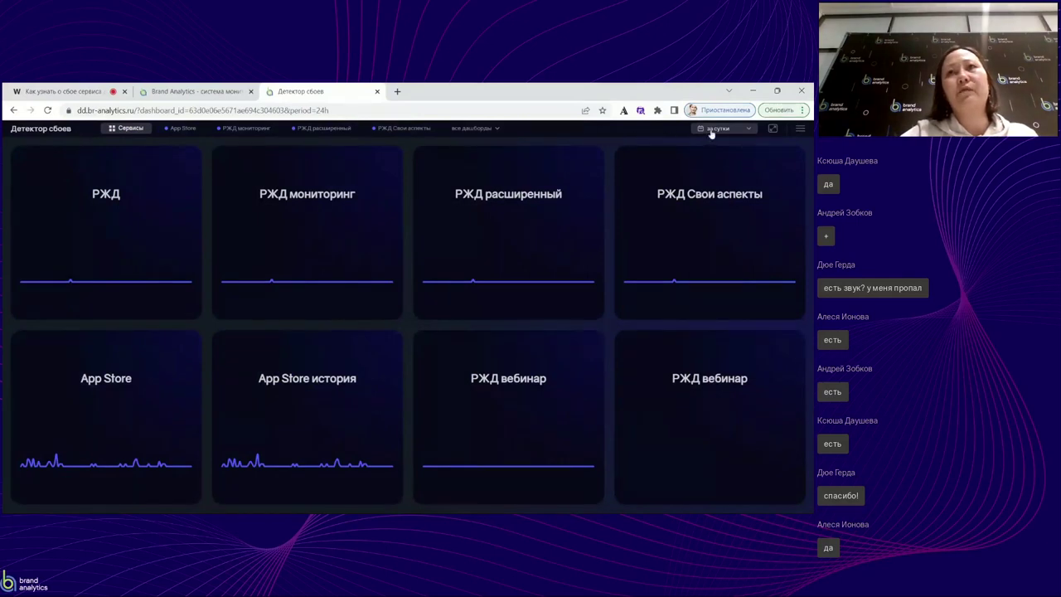
pyautogui.click(802, 130)
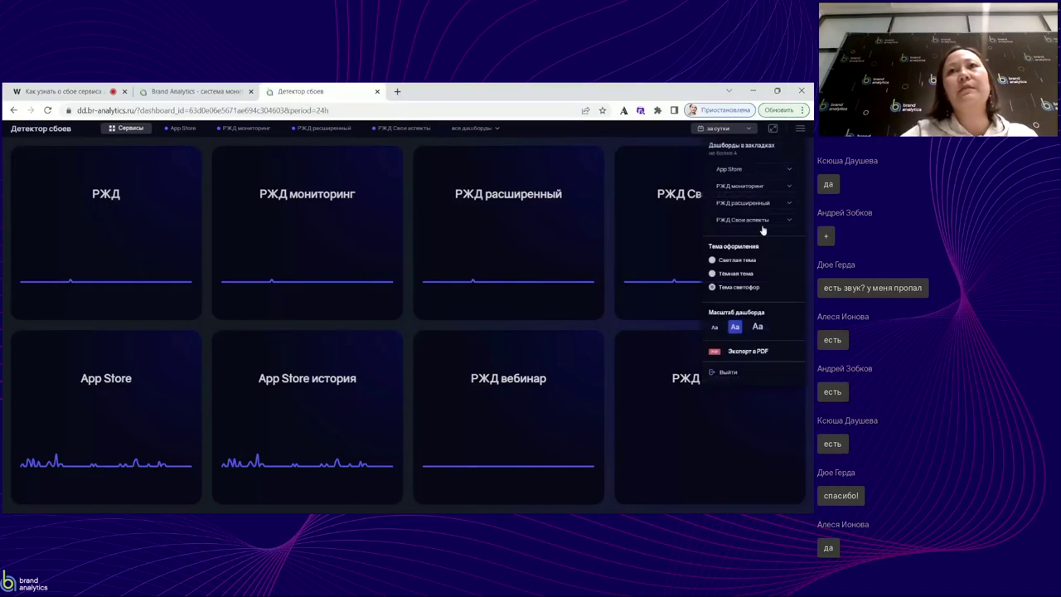
# Step: Show the App Store dashboard for the past week (за неделю) and look through its message feed
pyautogui.click(183, 129)
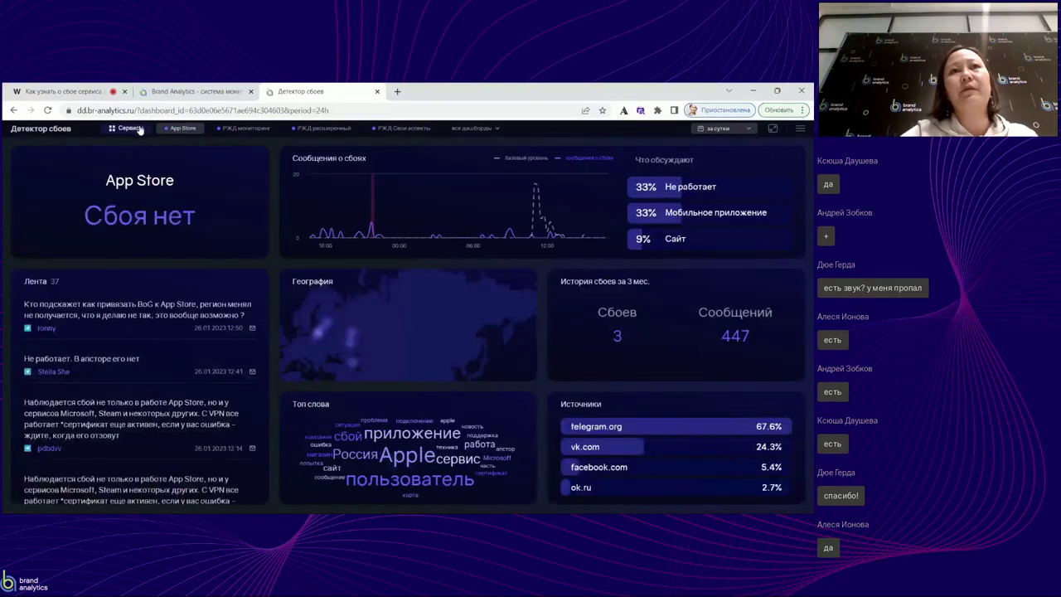
pyautogui.click(723, 131)
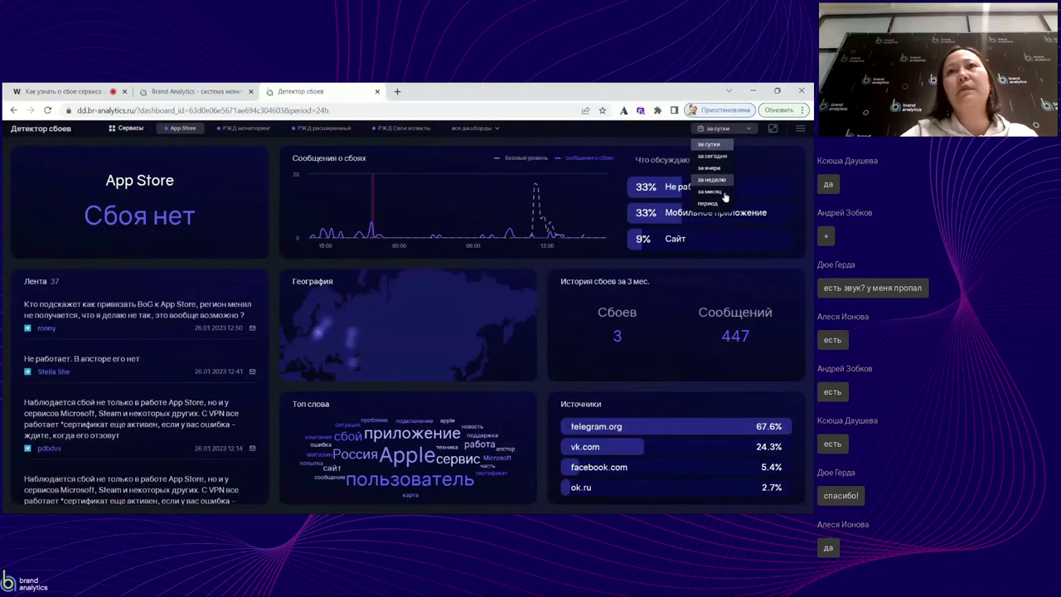
pyautogui.click(712, 179)
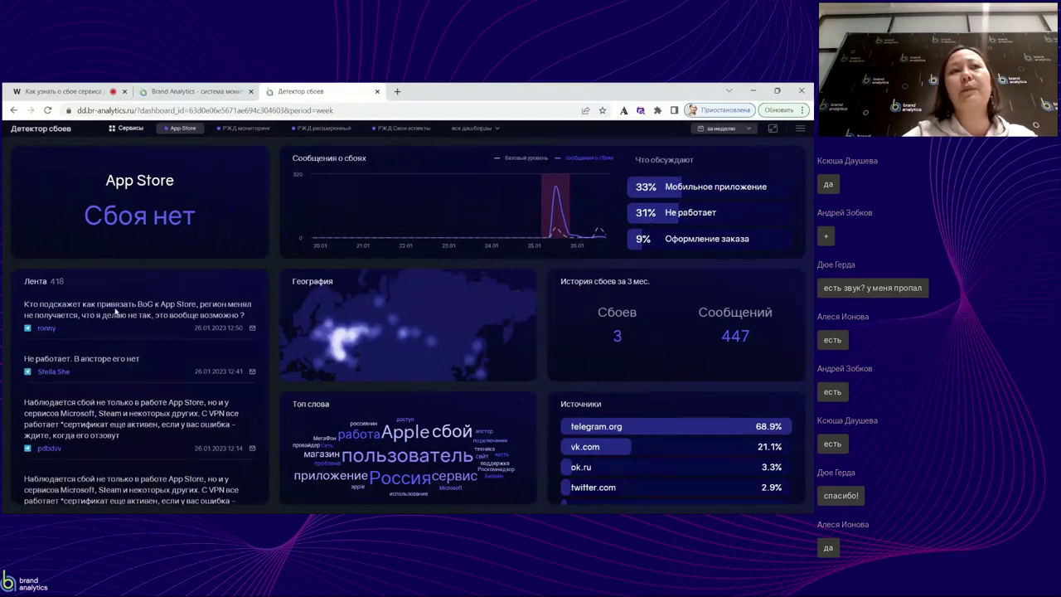
pyautogui.scroll(-5, 116, 311)
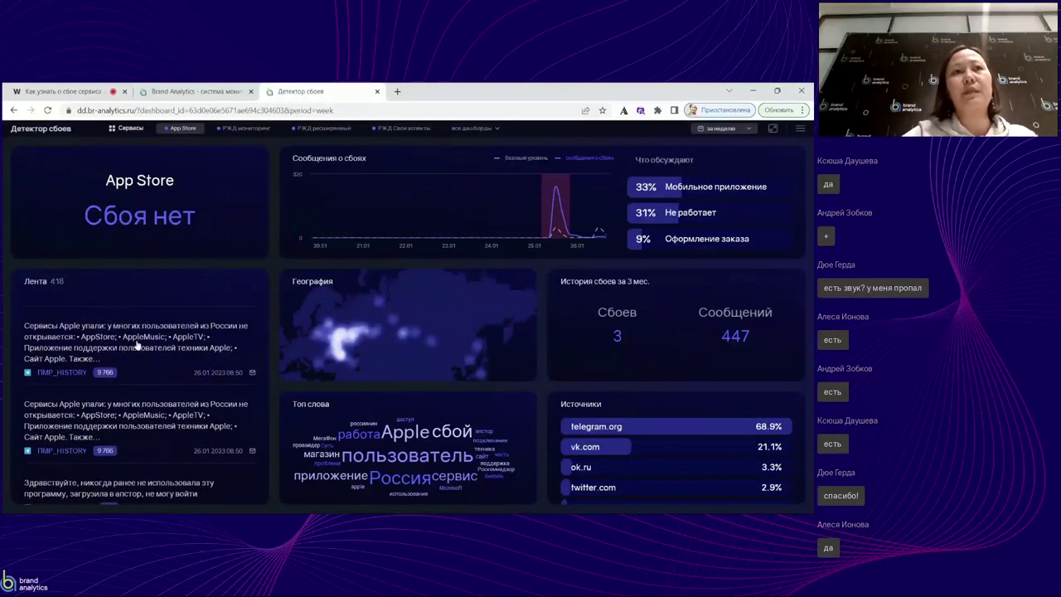
# Step: Read the full ПМР_HISTORY message about the Apple services outage from the App Store feed, close it, and return to newer messages
pyautogui.scroll(-1, 138, 346)
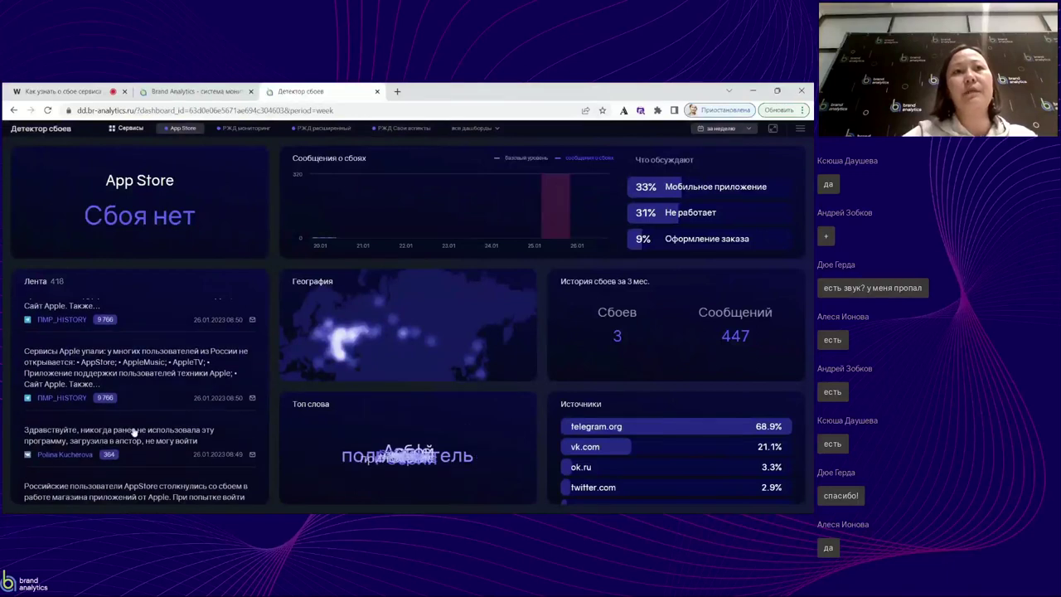
pyautogui.click(138, 378)
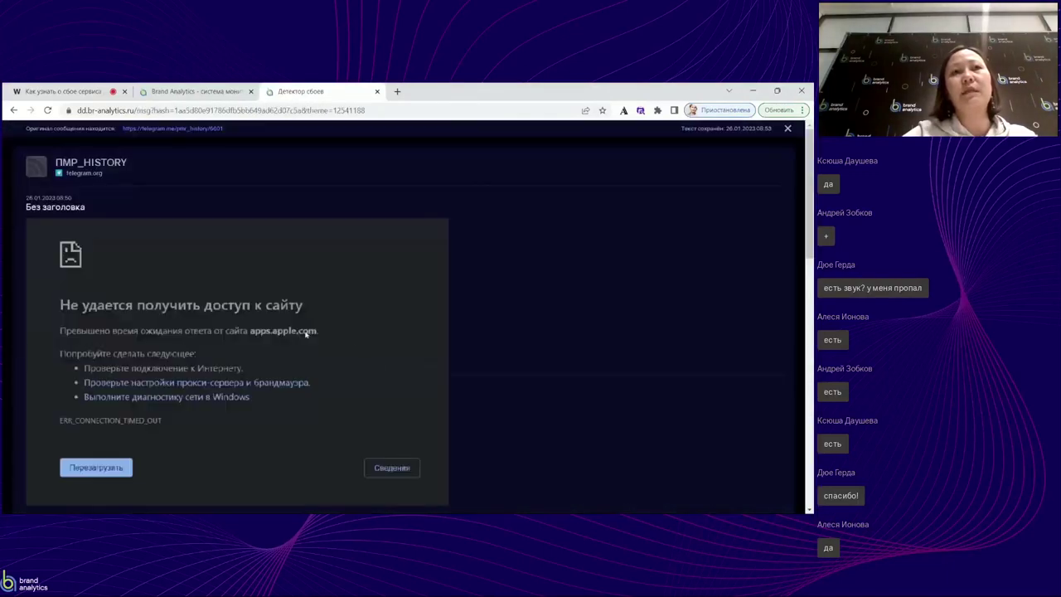
pyautogui.click(788, 130)
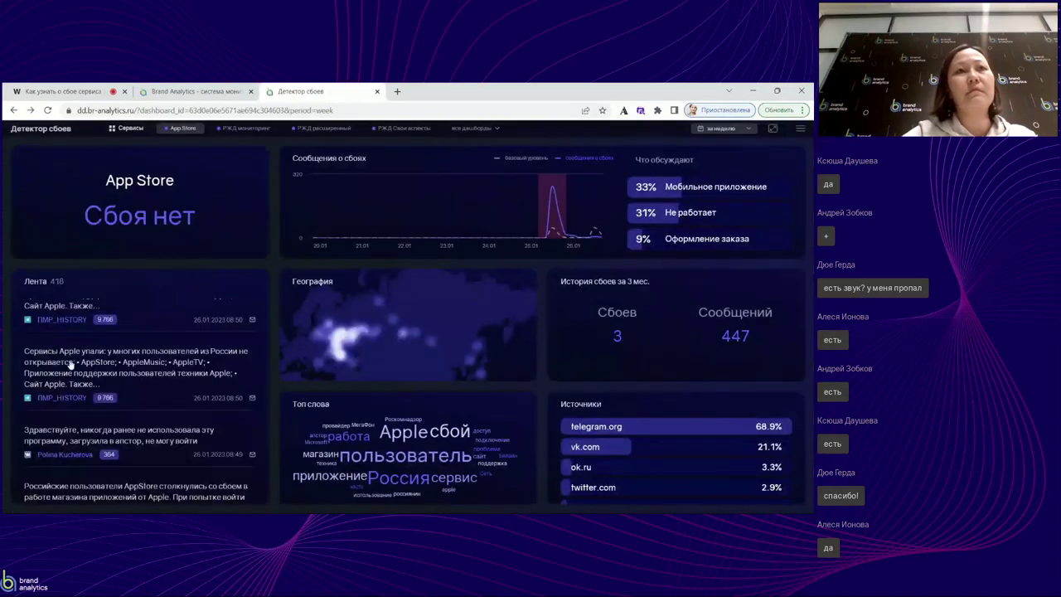
pyautogui.scroll(3, 91, 372)
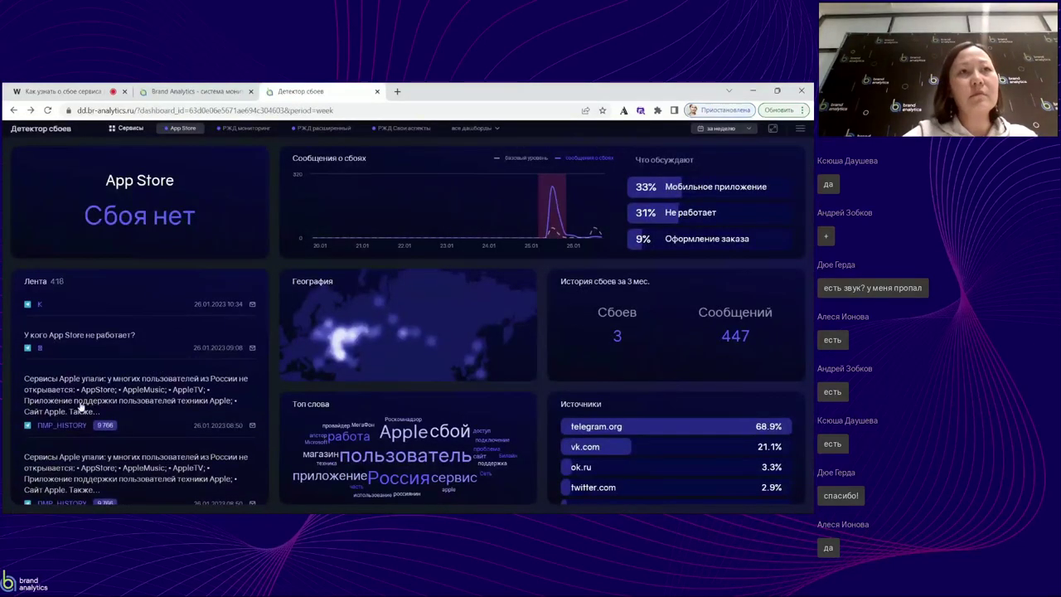
pyautogui.scroll(1, 80, 403)
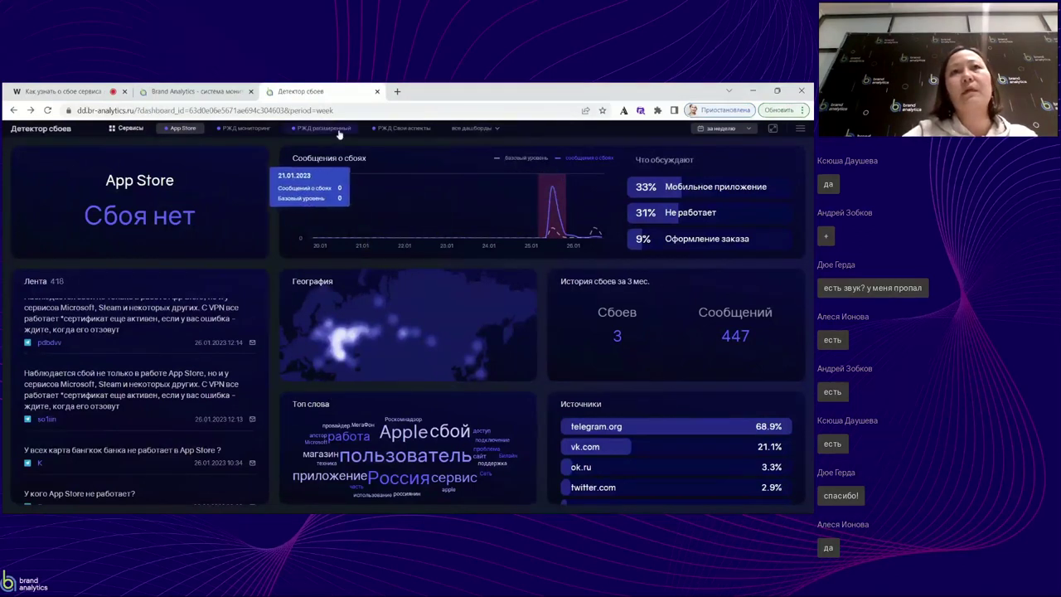
# Step: View the weekly РЖД Свои аспекты dashboard and return to the App Store dashboard
pyautogui.click(398, 130)
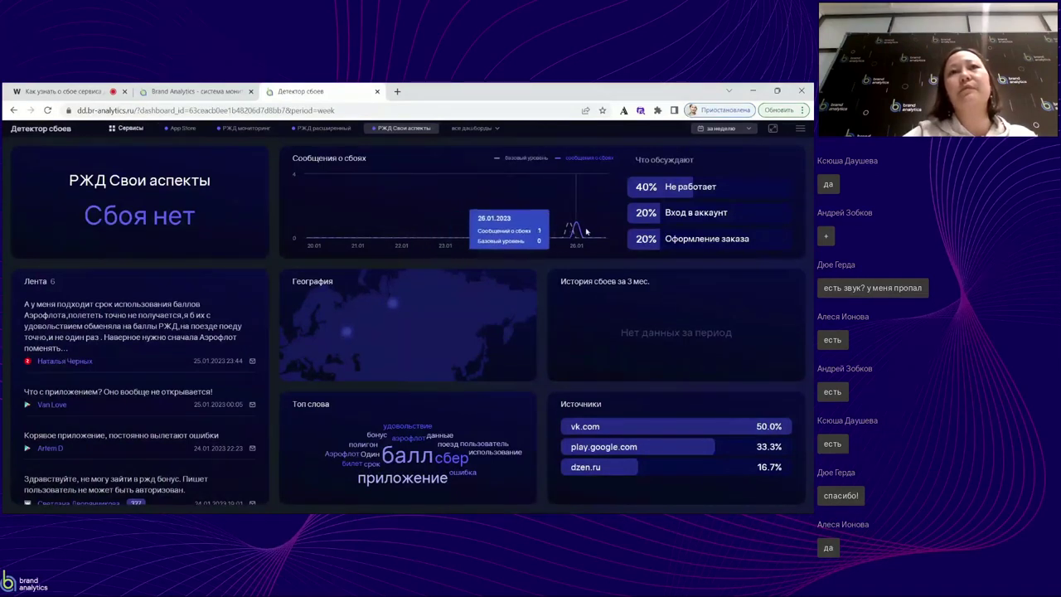
pyautogui.click(180, 129)
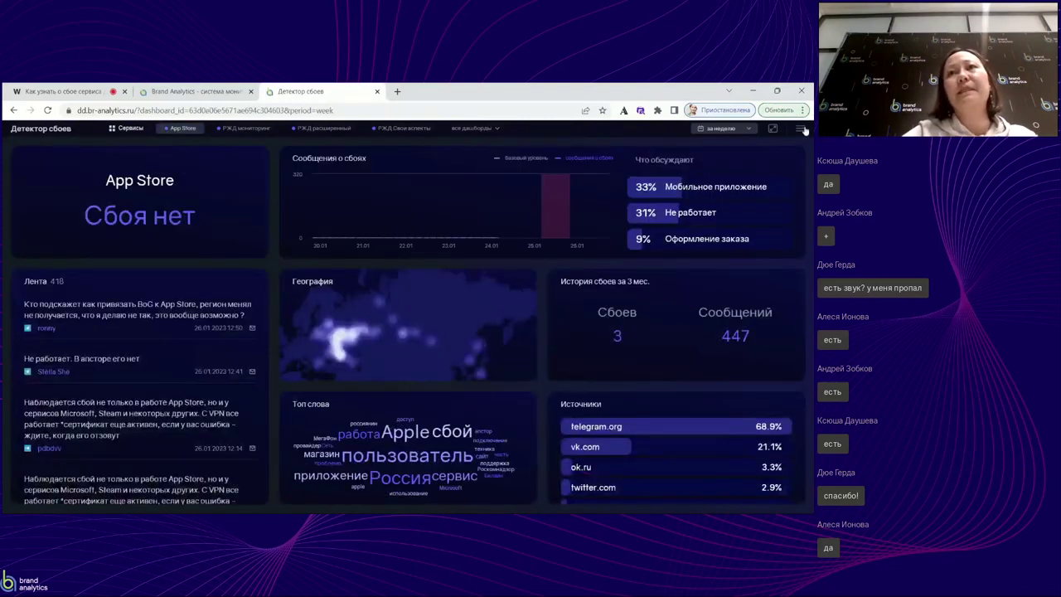
# Step: Try the light theme (Светлая тема) on the App Store dashboard and set the dark theme (Тёмная тема)
pyautogui.click(803, 130)
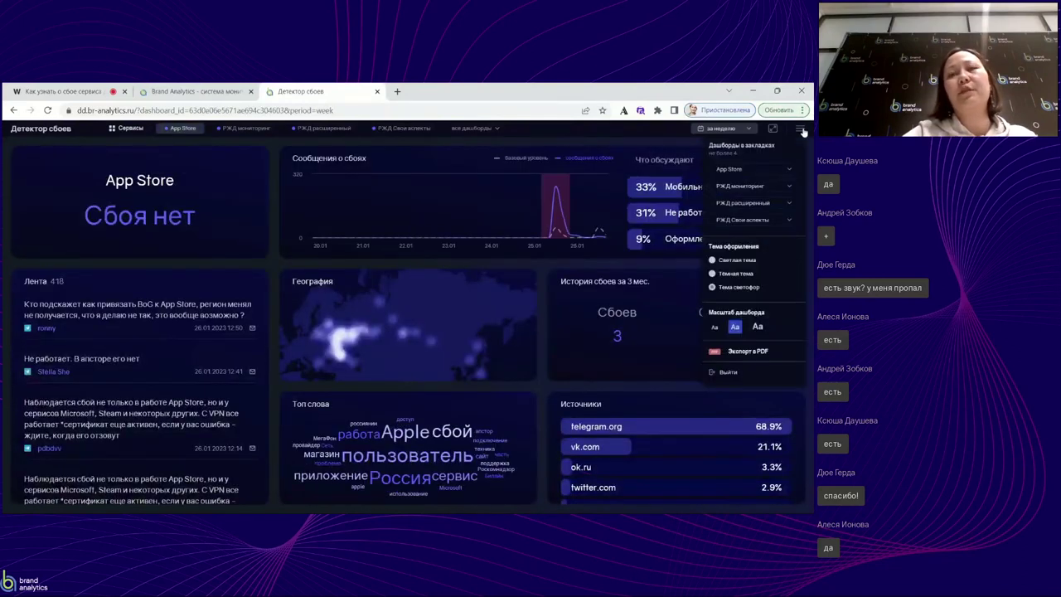
pyautogui.click(740, 262)
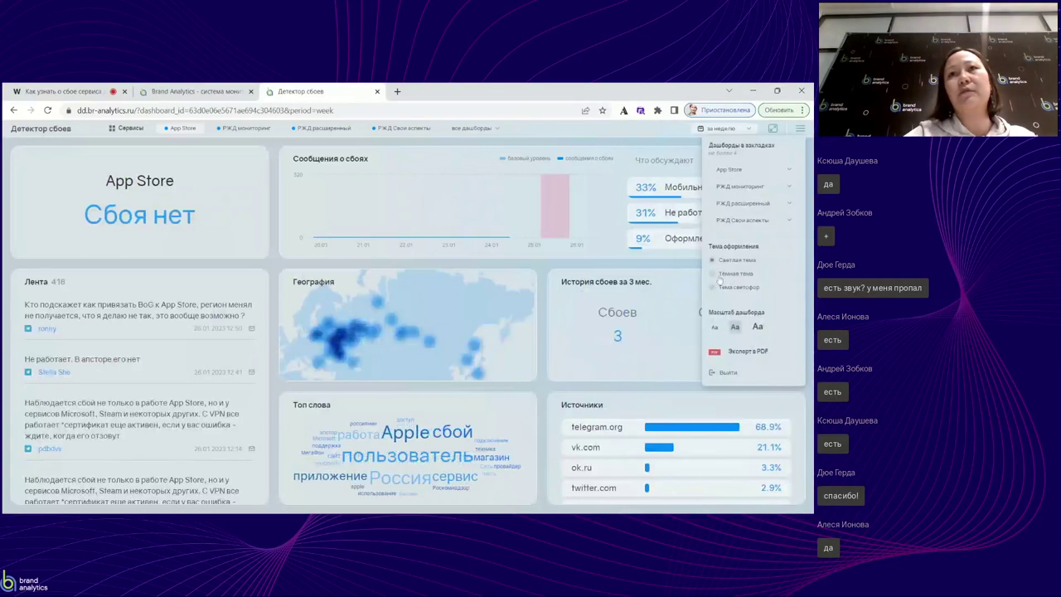
pyautogui.click(721, 275)
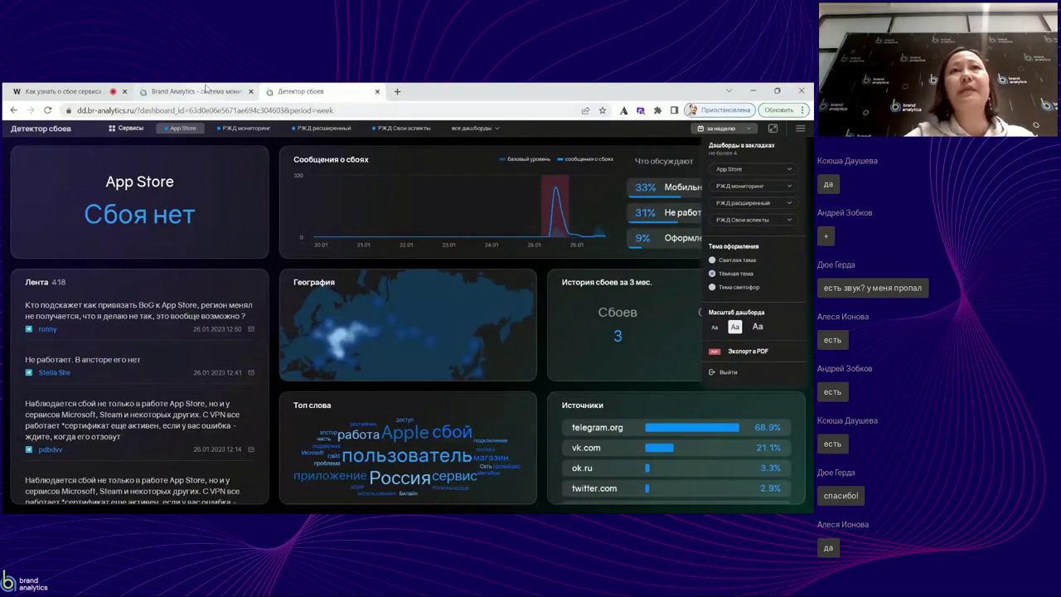
# Step: Switch to Brand Analytics and start a new alert (оповещение) for the App Store topic
pyautogui.click(209, 93)
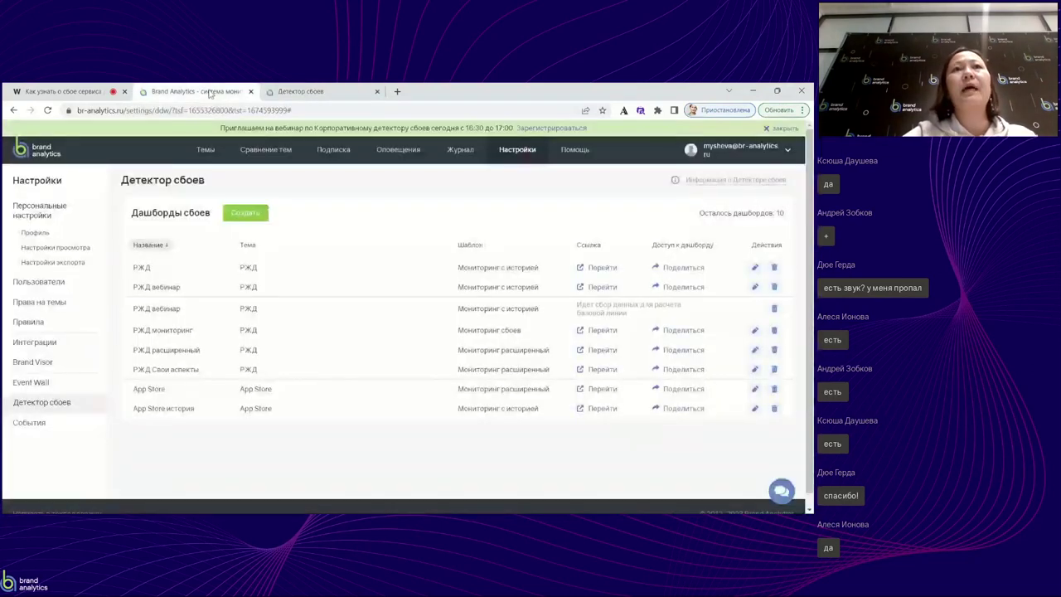
pyautogui.click(402, 151)
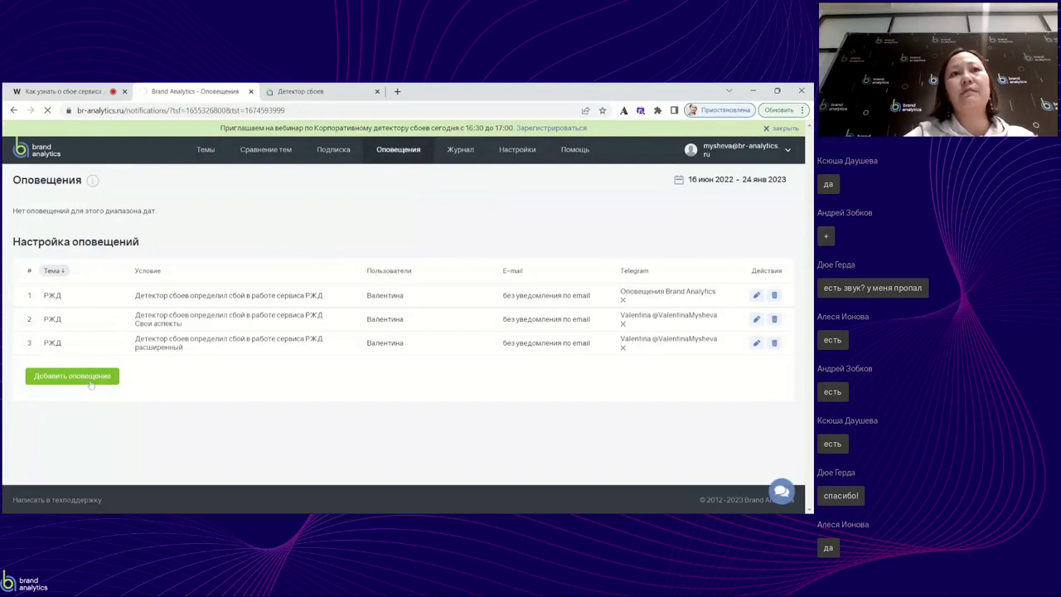
pyautogui.click(90, 382)
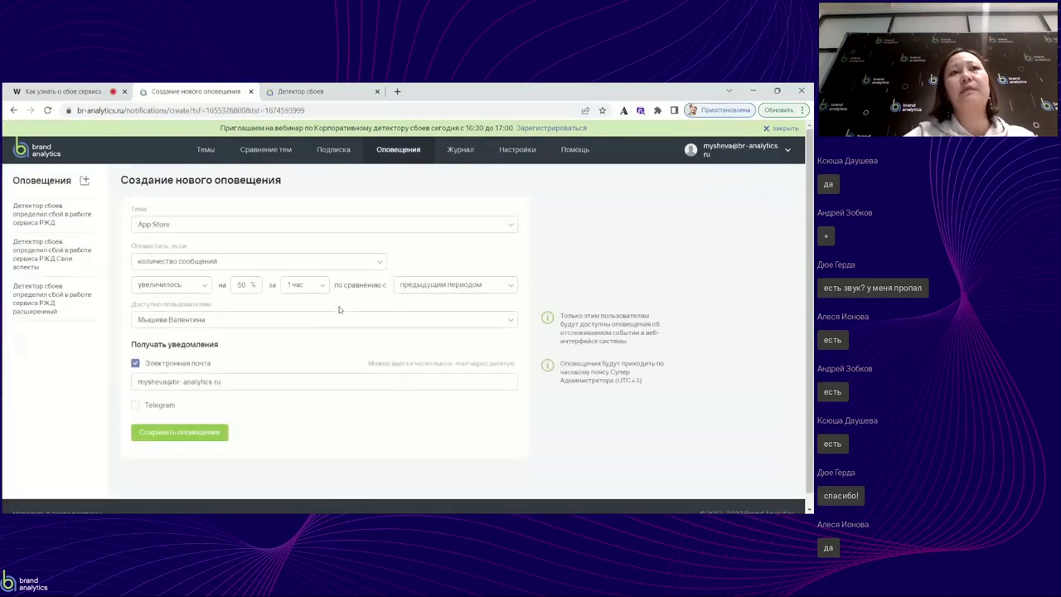
pyautogui.click(182, 225)
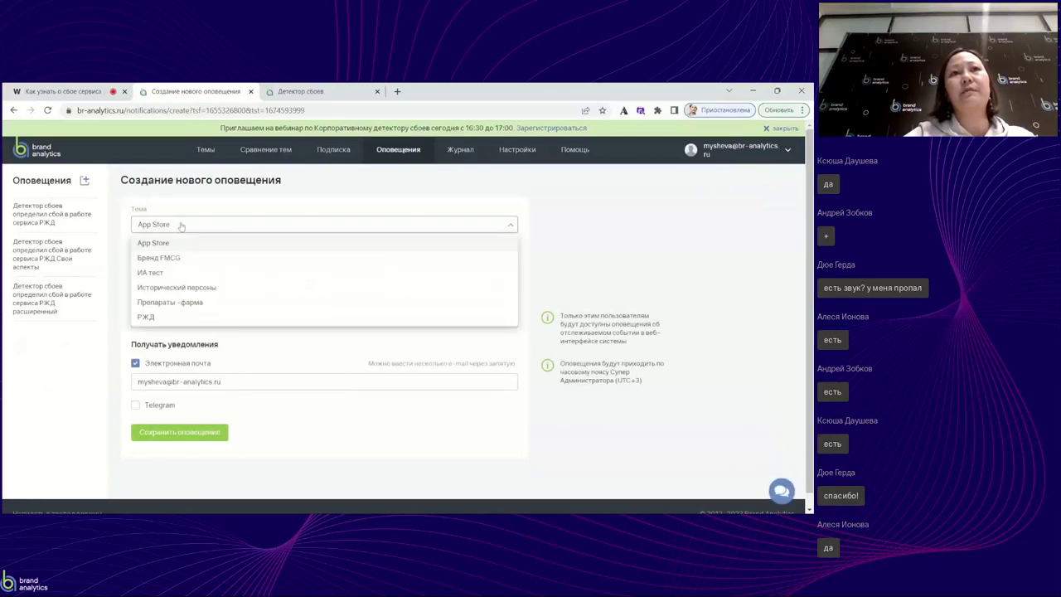
pyautogui.click(182, 226)
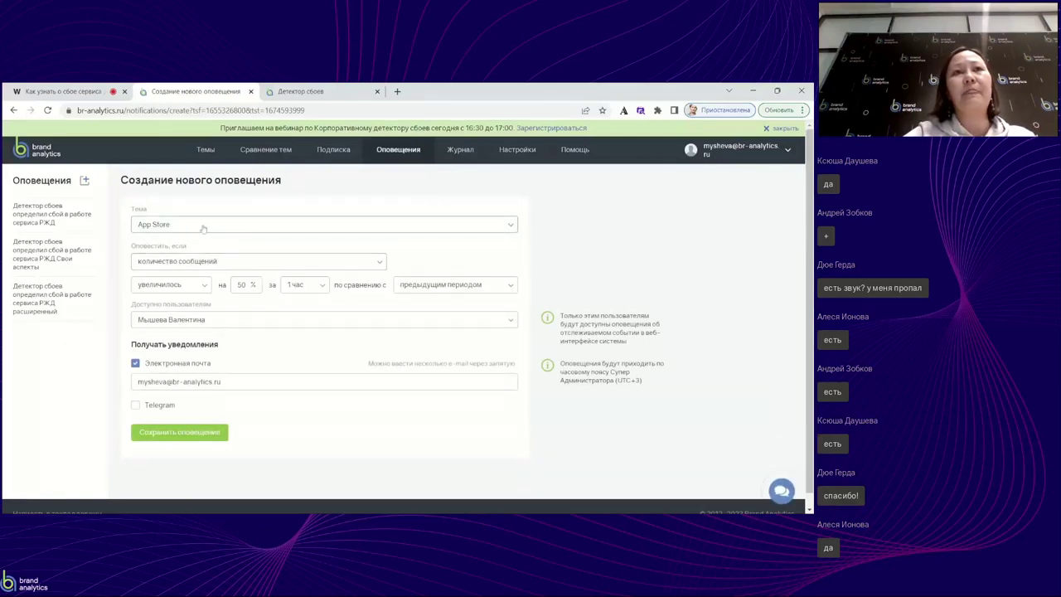
# Step: Set the alert condition to детектор сбоев detecting an outage in the App Store service
pyautogui.click(224, 262)
pyautogui.scroll(-5, 382, 348)
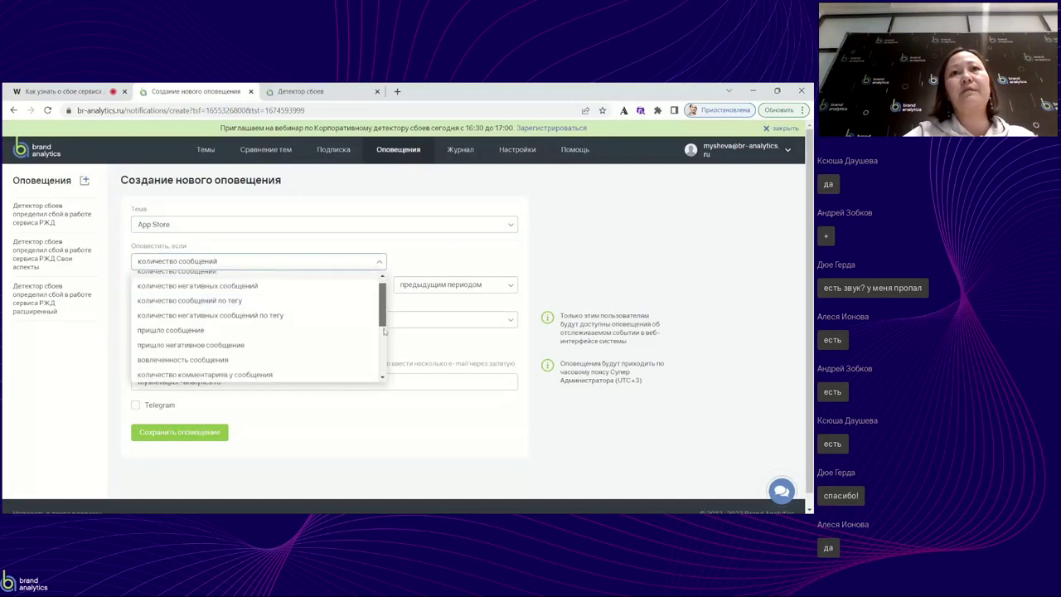
pyautogui.click(232, 374)
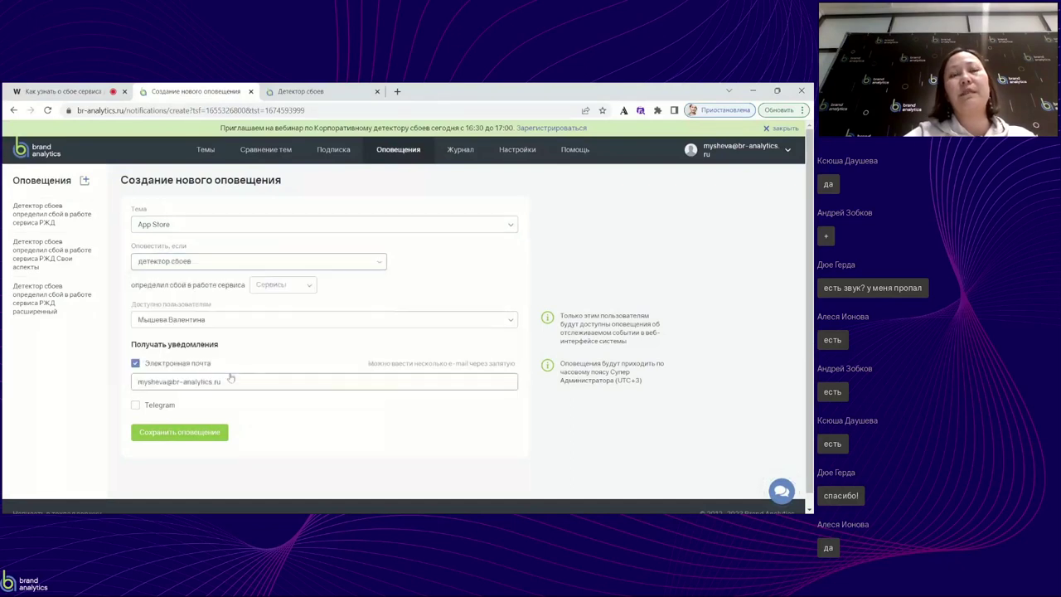
pyautogui.click(276, 286)
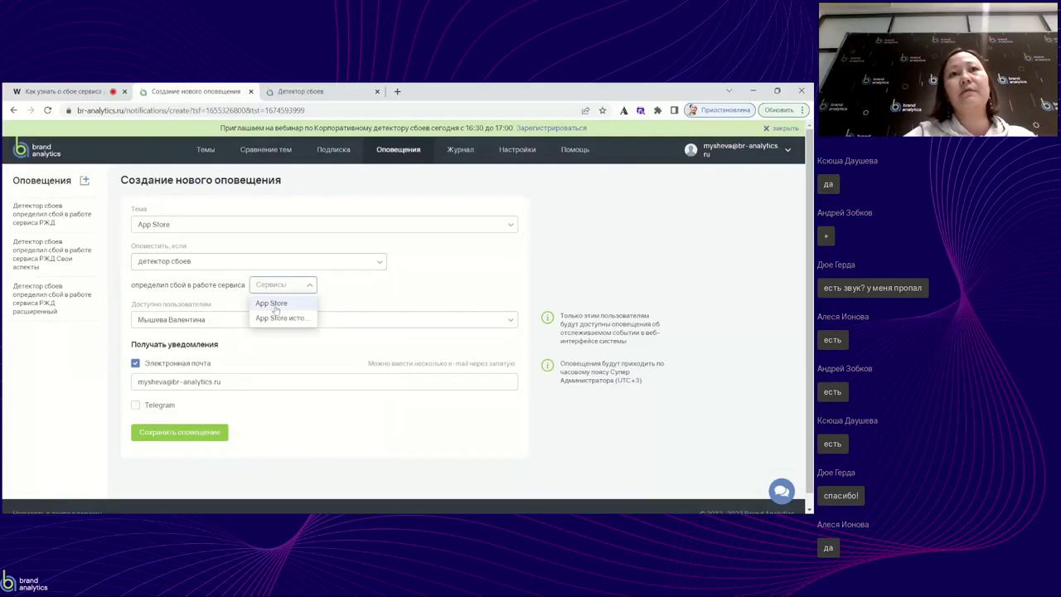
pyautogui.click(273, 304)
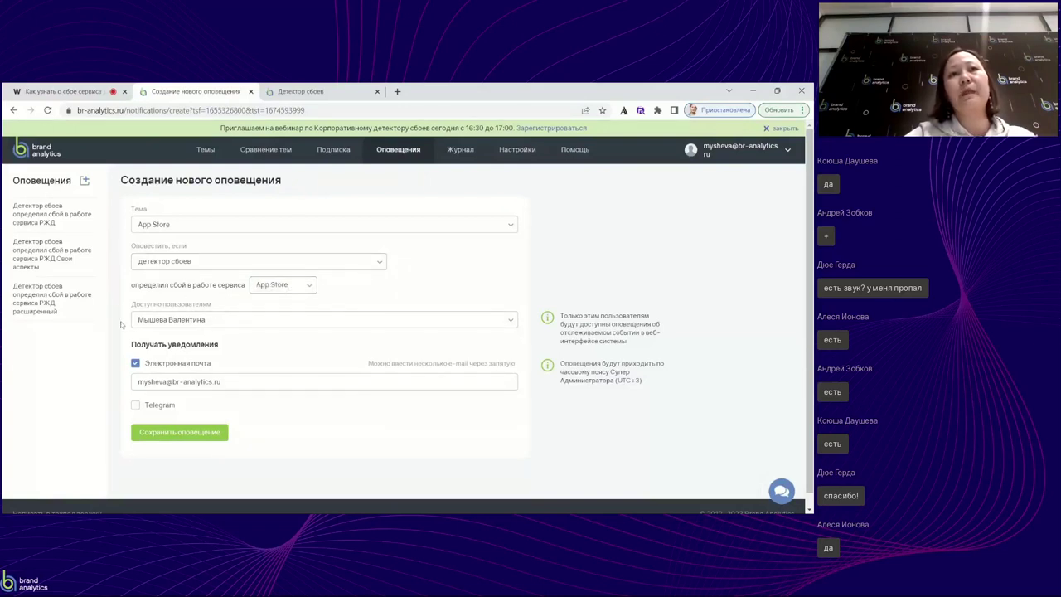
# Step: Enable Telegram notifications to the Для оповещений group alongside e-mail and save the alert
pyautogui.scroll(-1, 123, 323)
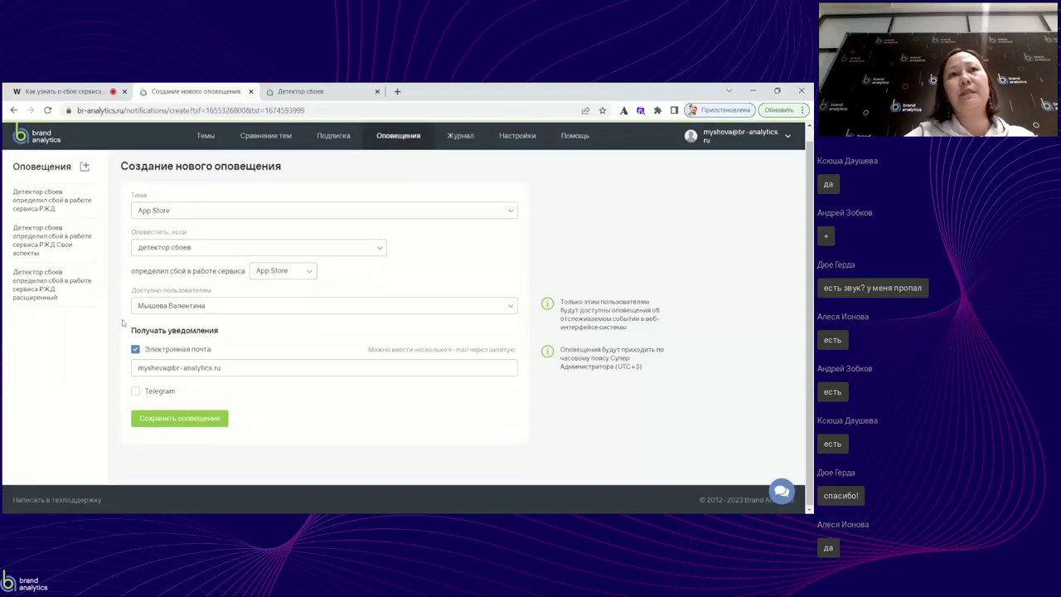
pyautogui.click(221, 368)
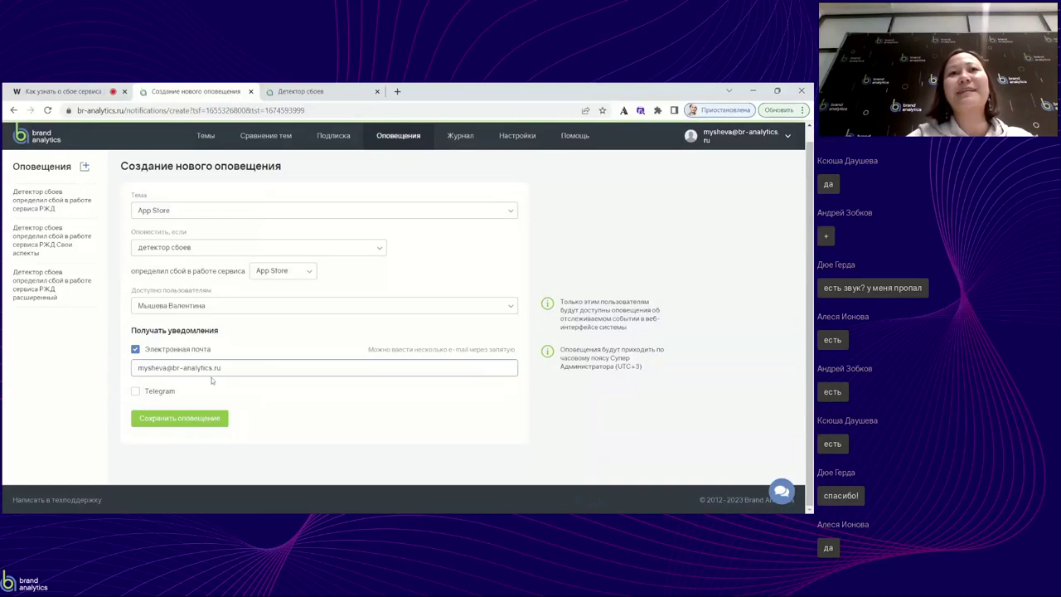
pyautogui.click(135, 391)
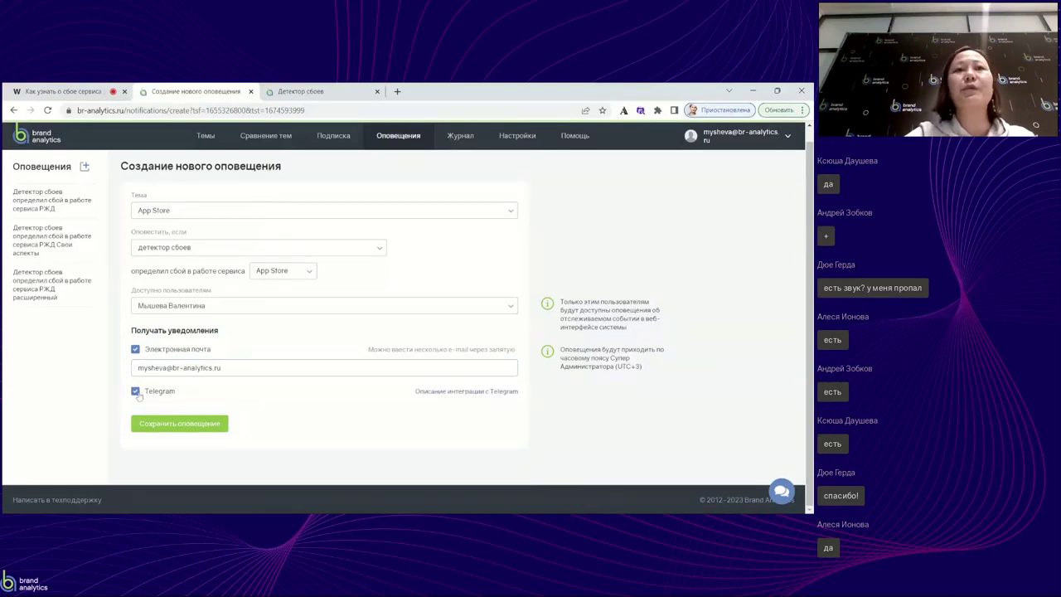
pyautogui.click(154, 412)
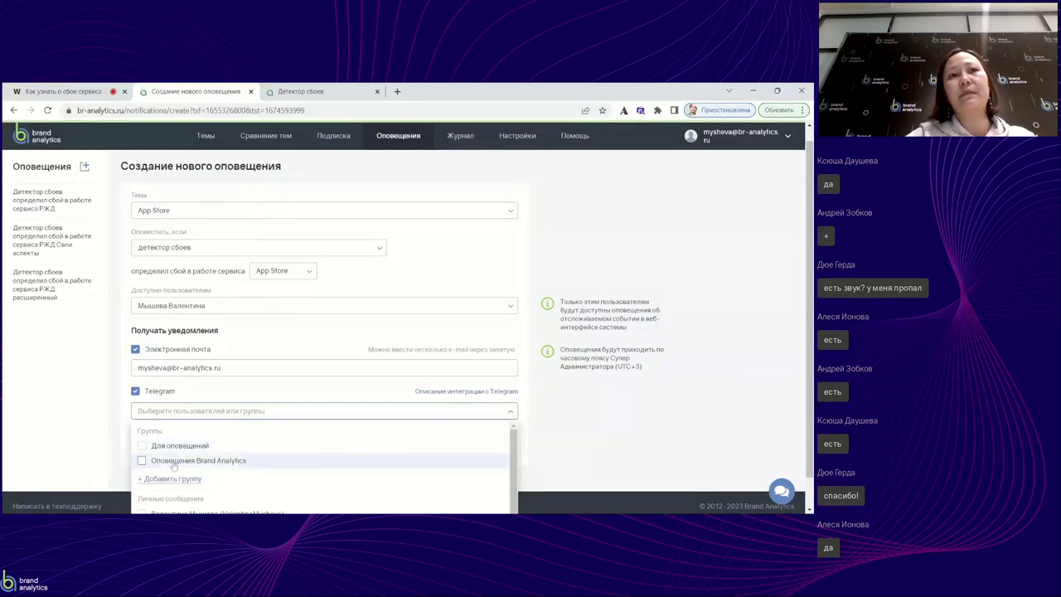
pyautogui.click(174, 447)
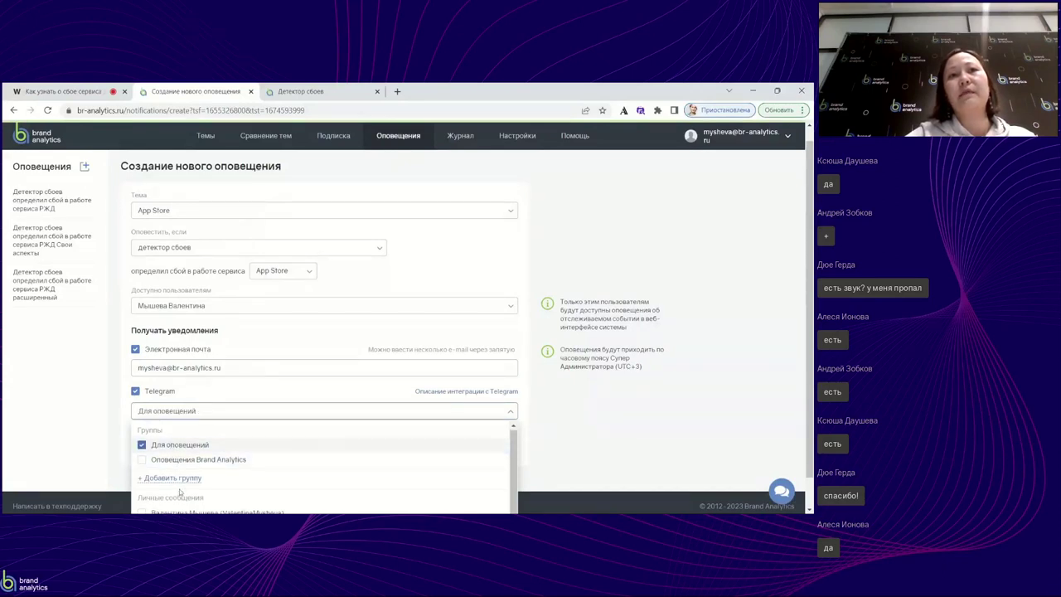
pyautogui.click(102, 468)
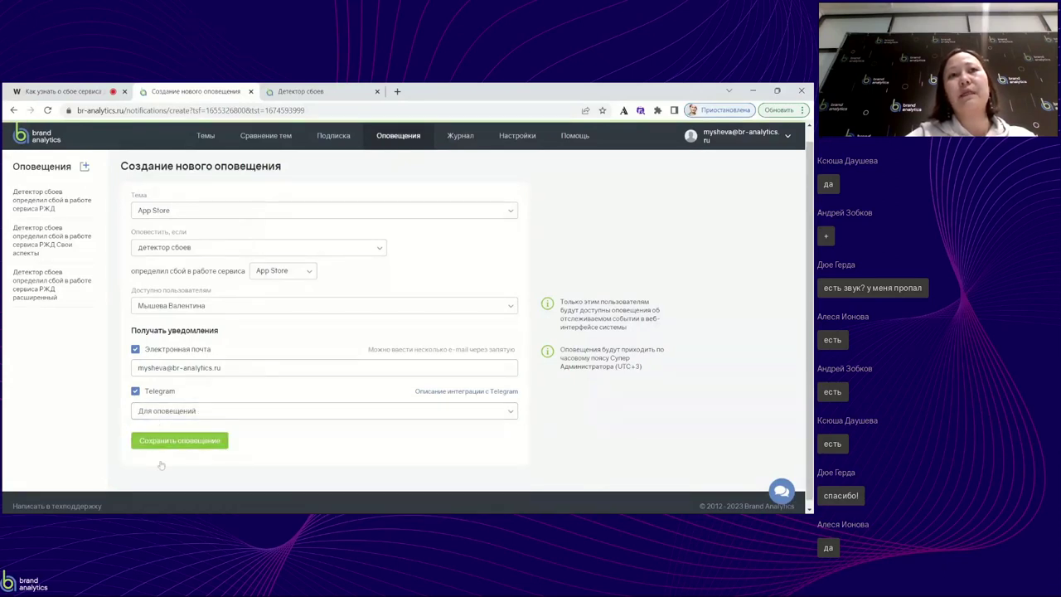
pyautogui.click(170, 440)
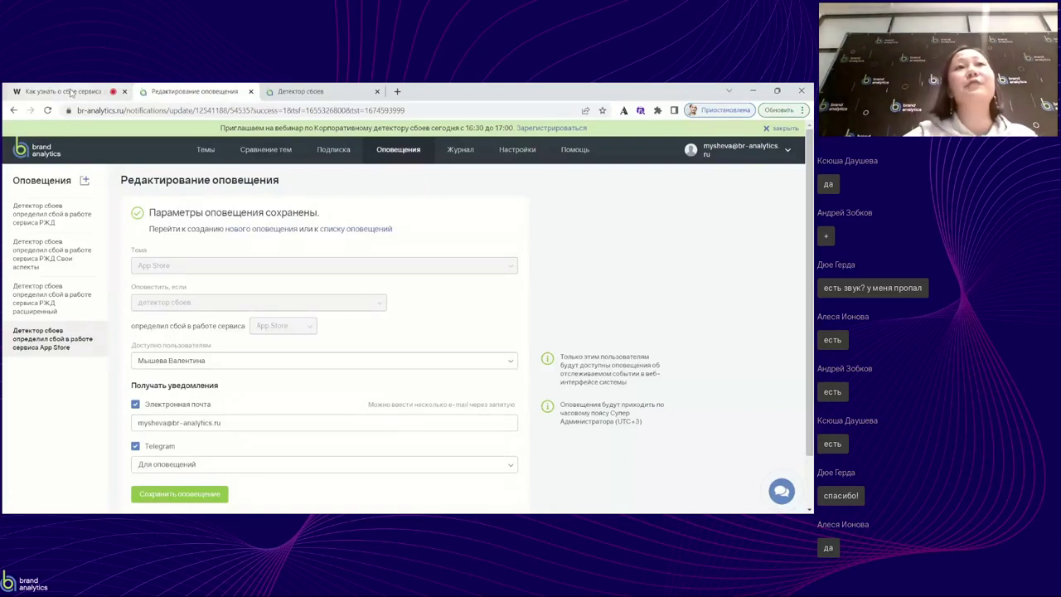
# Step: Switch to the webinar page and stop the screen sharing
pyautogui.click(70, 93)
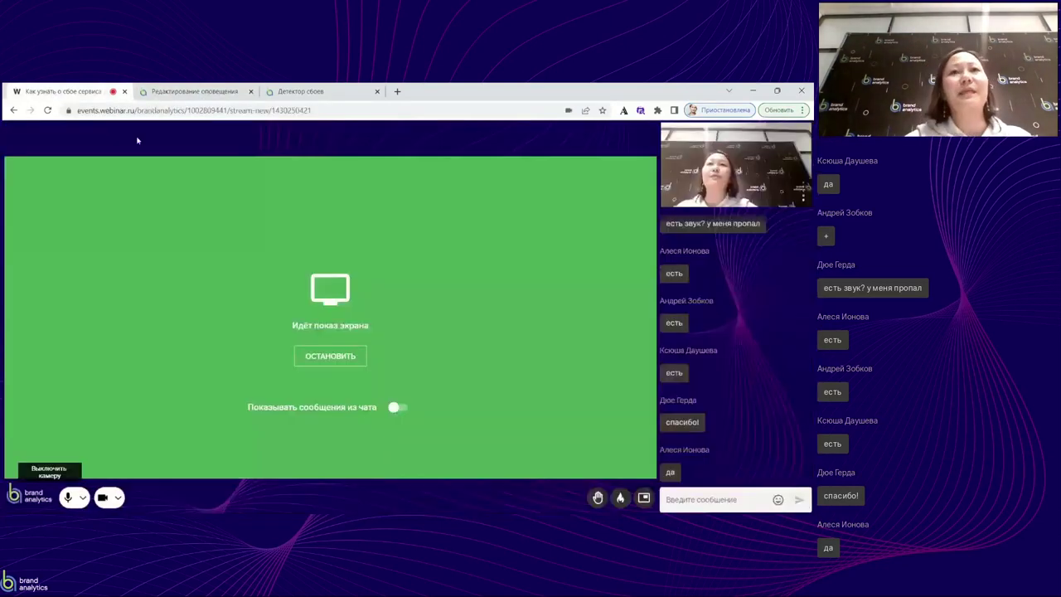
pyautogui.click(336, 362)
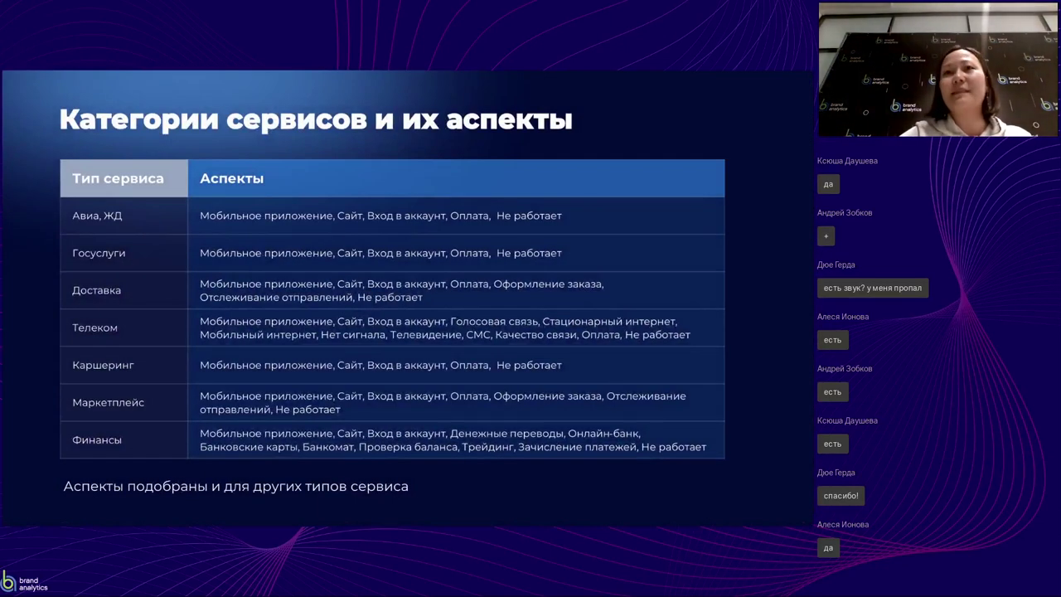